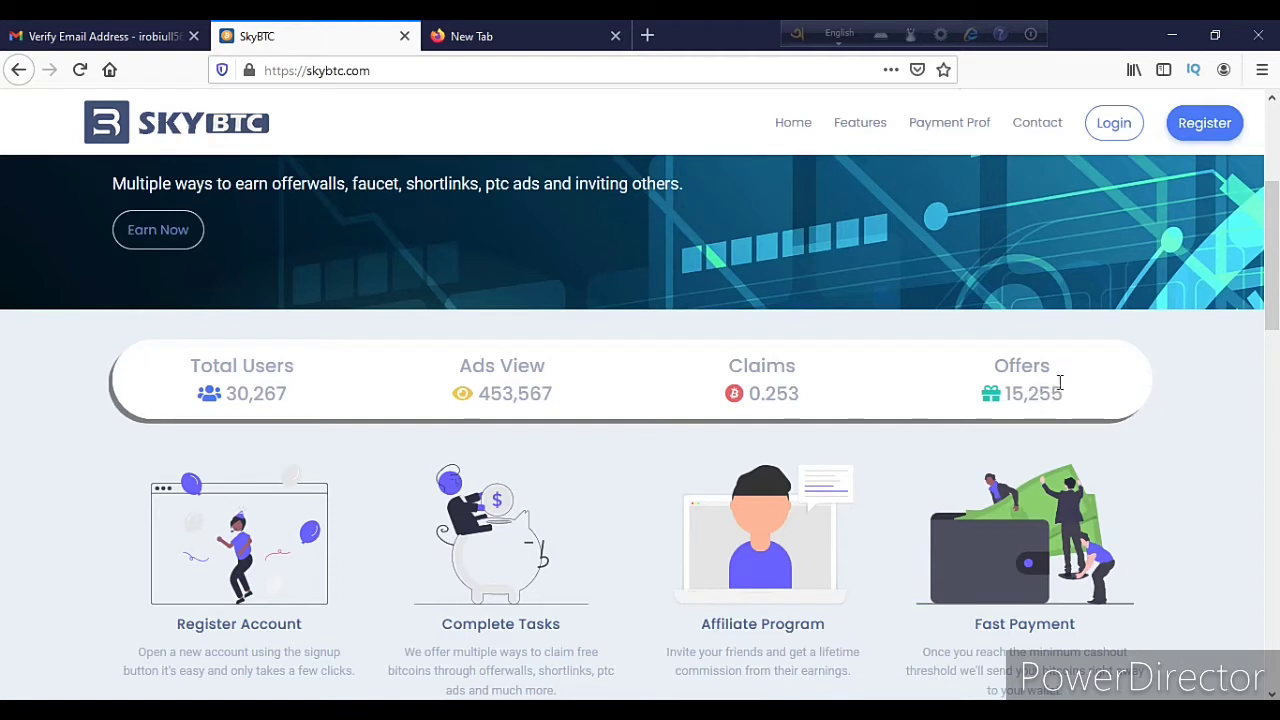
{"action": "scroll", "coordinate": [732, 490], "scroll_direction": "down", "scroll_amount": 2}
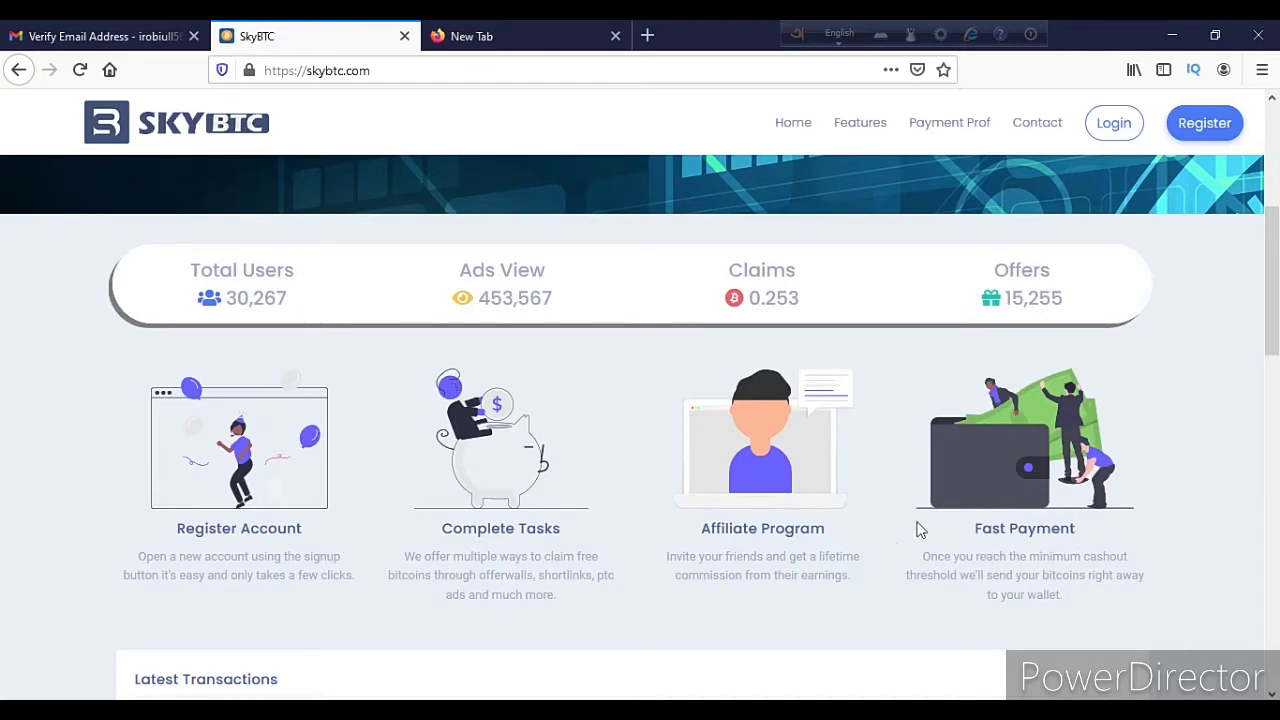
{"action": "scroll", "coordinate": [694, 451], "scroll_direction": "down", "scroll_amount": 3}
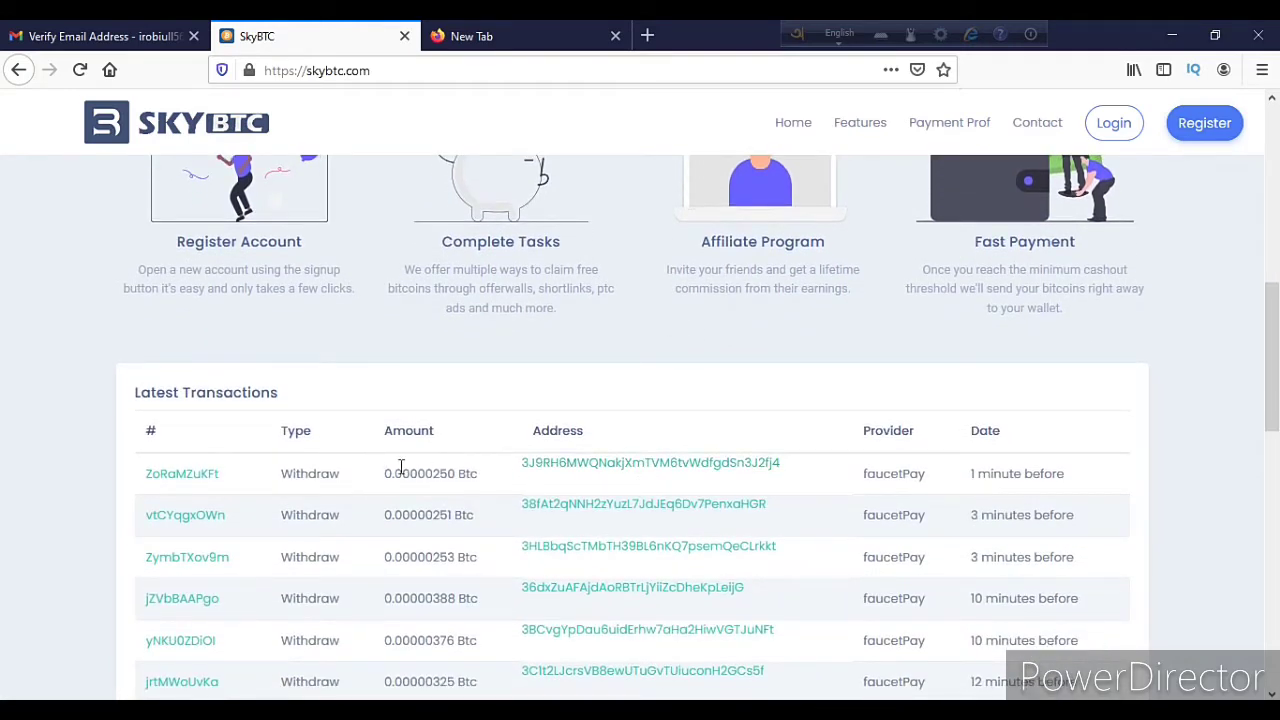
{"action": "scroll", "coordinate": [400, 467], "scroll_direction": "down", "scroll_amount": 2}
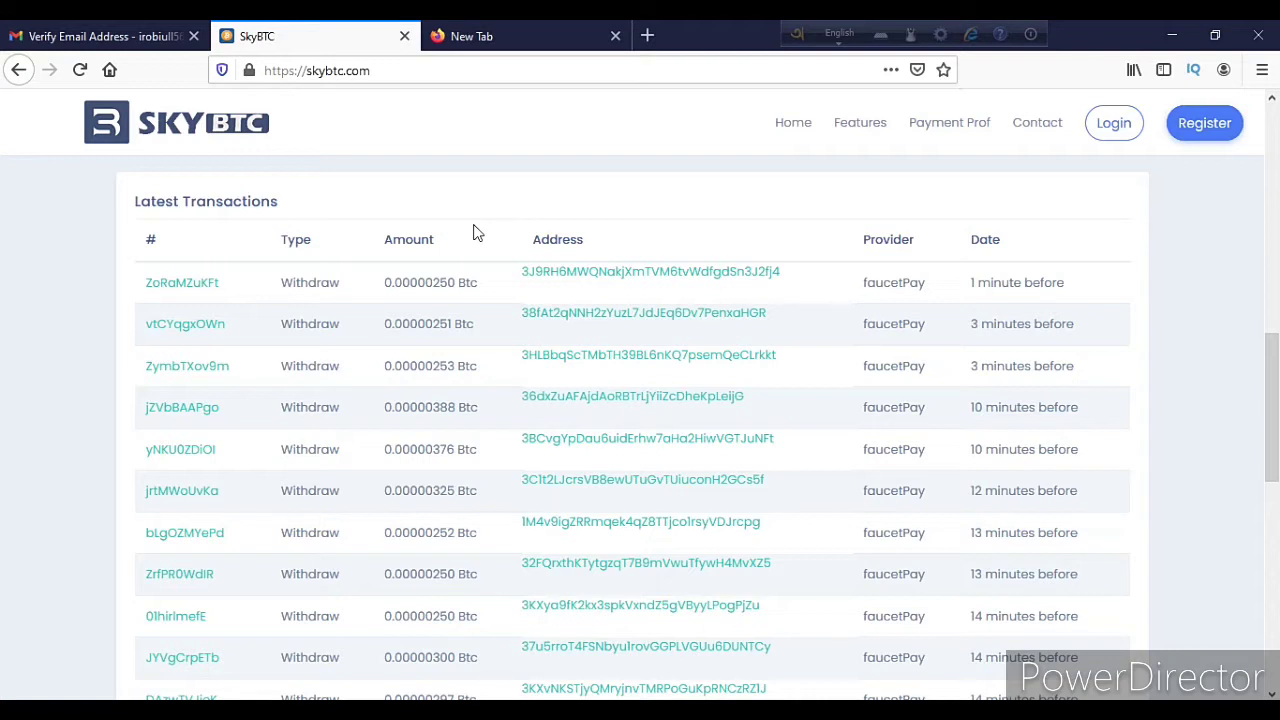
{"action": "scroll", "coordinate": [476, 232], "scroll_direction": "down", "scroll_amount": 4}
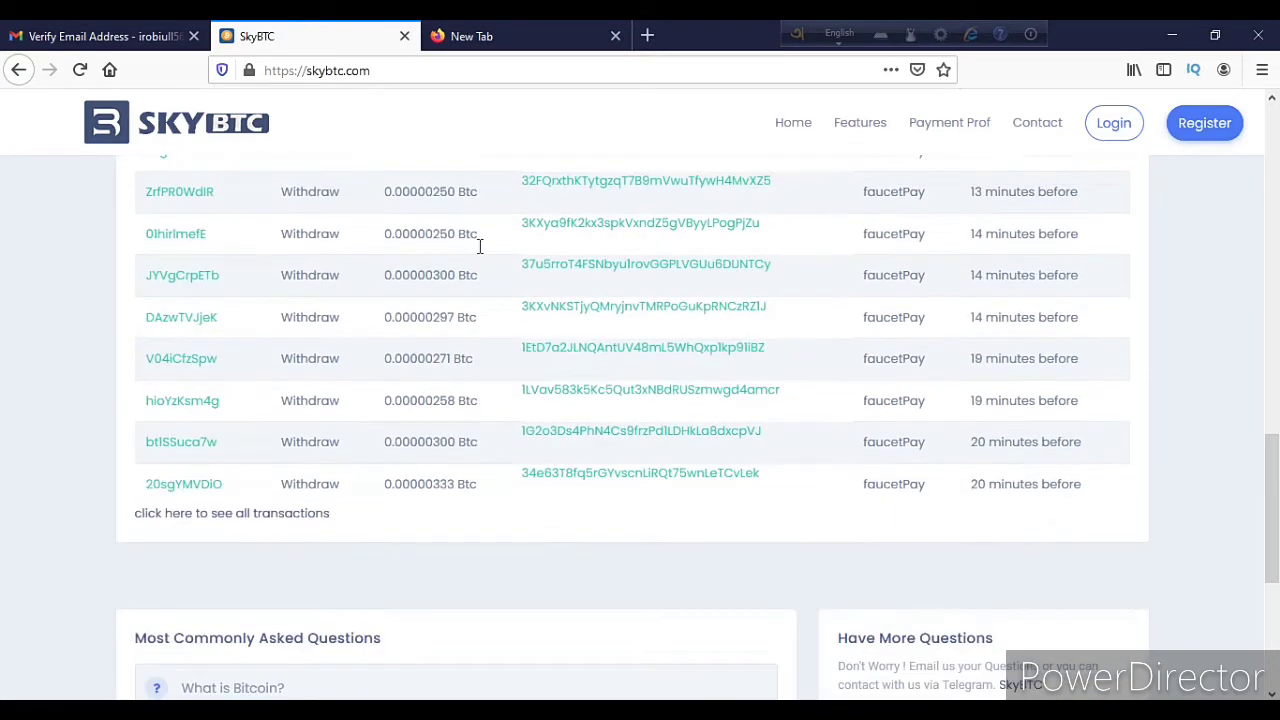
{"action": "scroll", "coordinate": [480, 246], "scroll_direction": "up", "scroll_amount": 7}
{"action": "scroll", "coordinate": [587, 395], "scroll_direction": "up", "scroll_amount": 6}
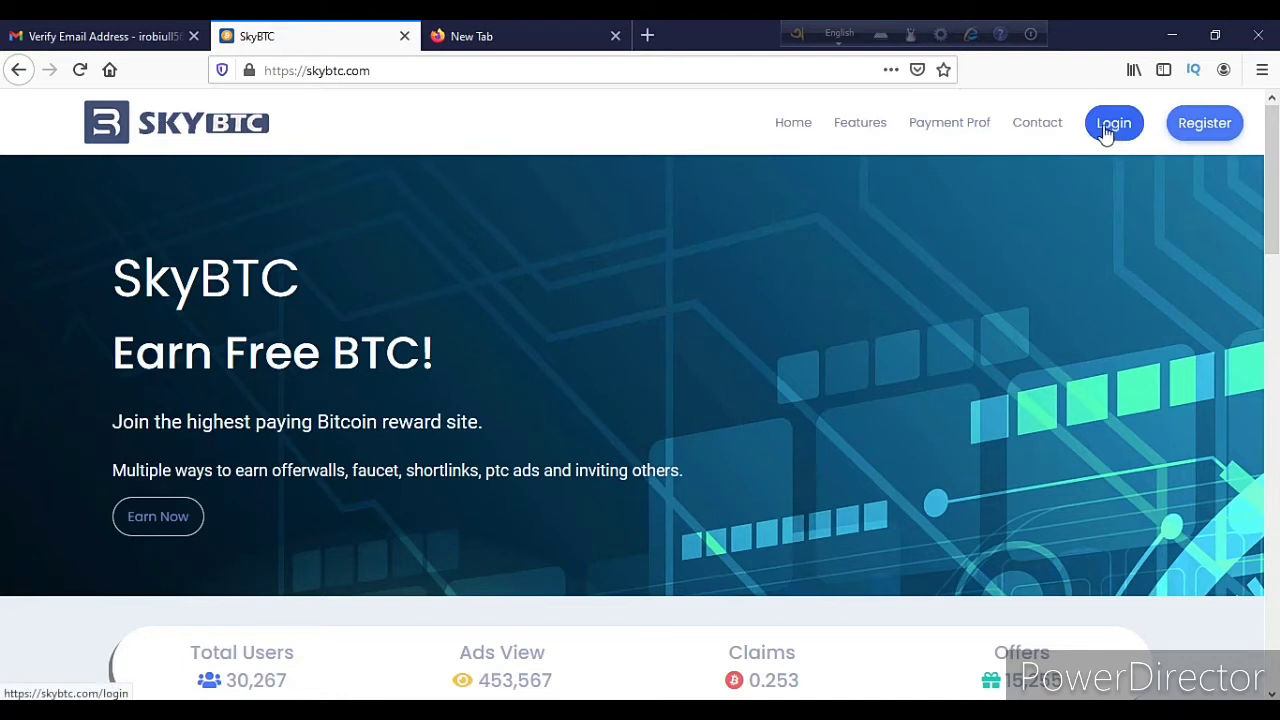
Open the SkyBTC registration form and autofill the username, e-mail and BTC address from saved entries
{"action": "left_click", "coordinate": [1204, 124]}
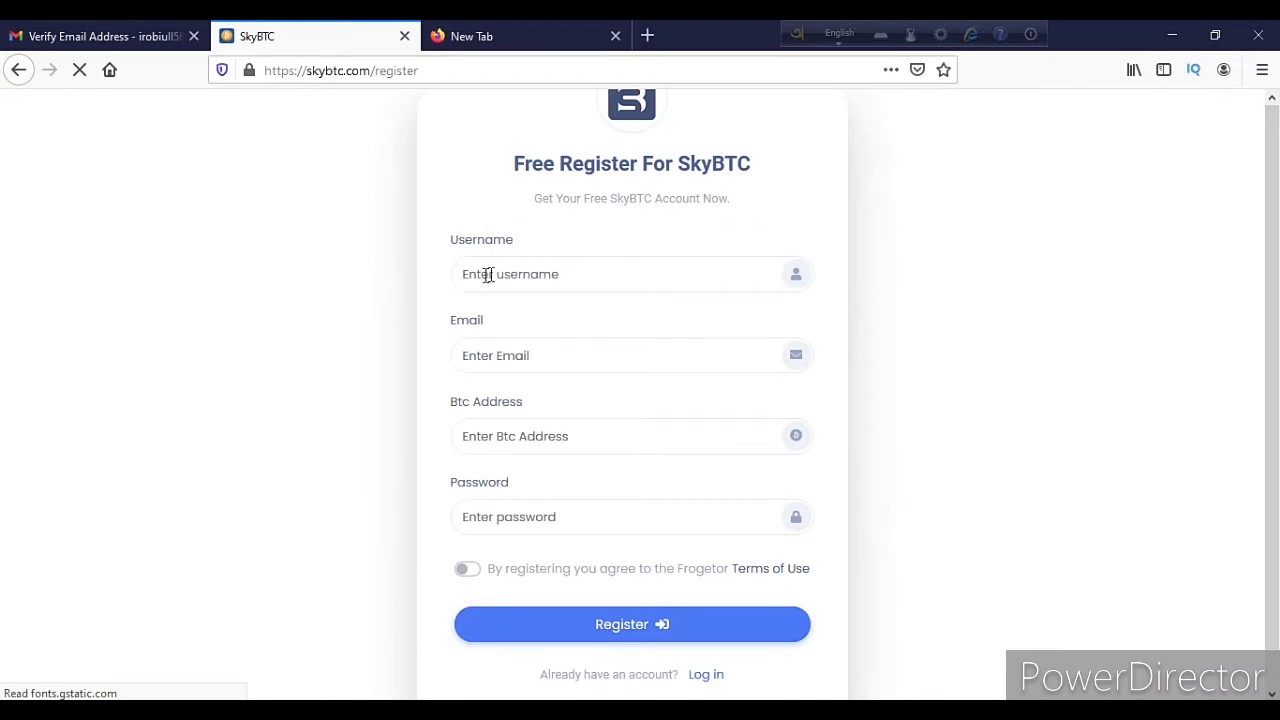
{"action": "left_click", "coordinate": [506, 273]}
{"action": "left_click", "coordinate": [492, 301]}
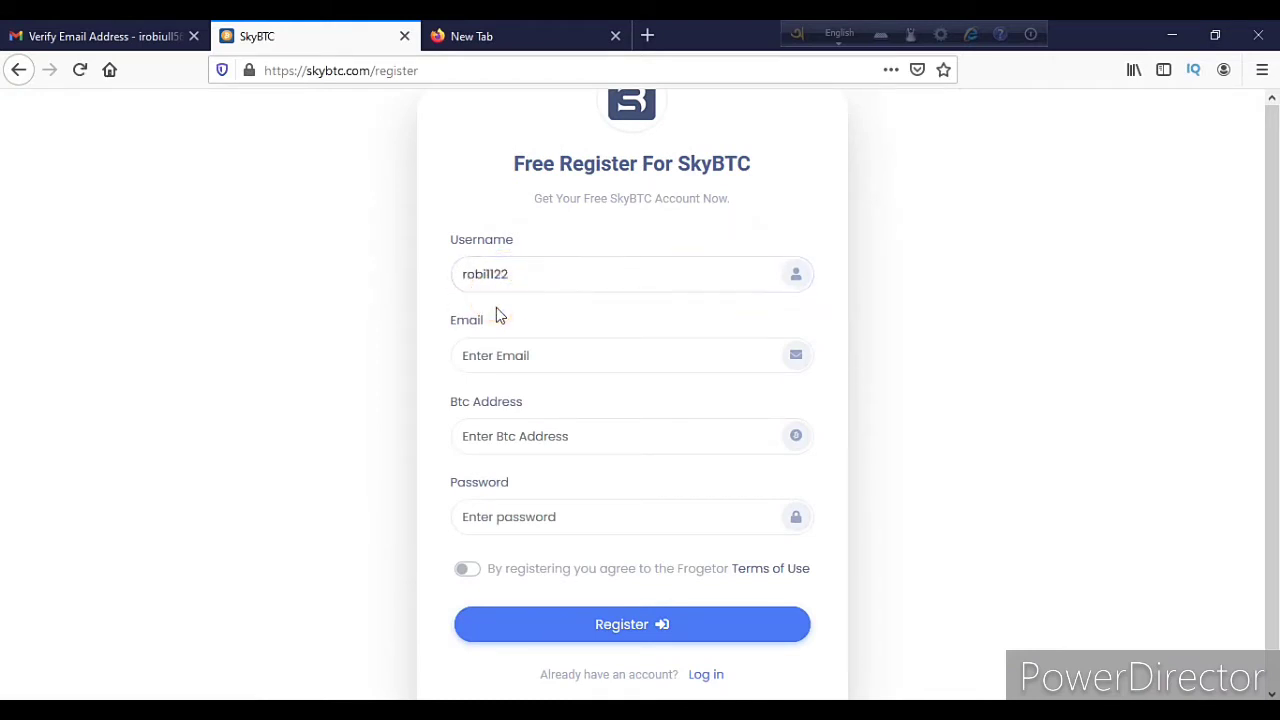
{"action": "left_click", "coordinate": [496, 355]}
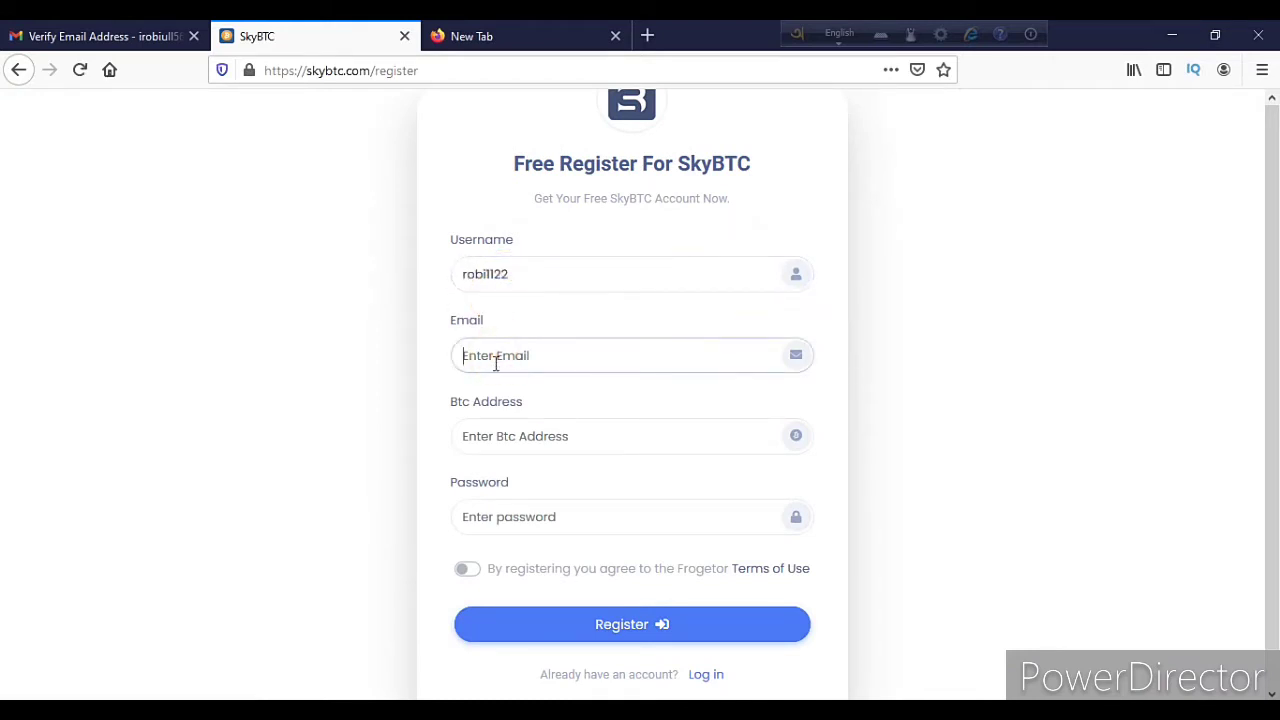
{"action": "left_click", "coordinate": [493, 358]}
{"action": "left_click", "coordinate": [491, 383]}
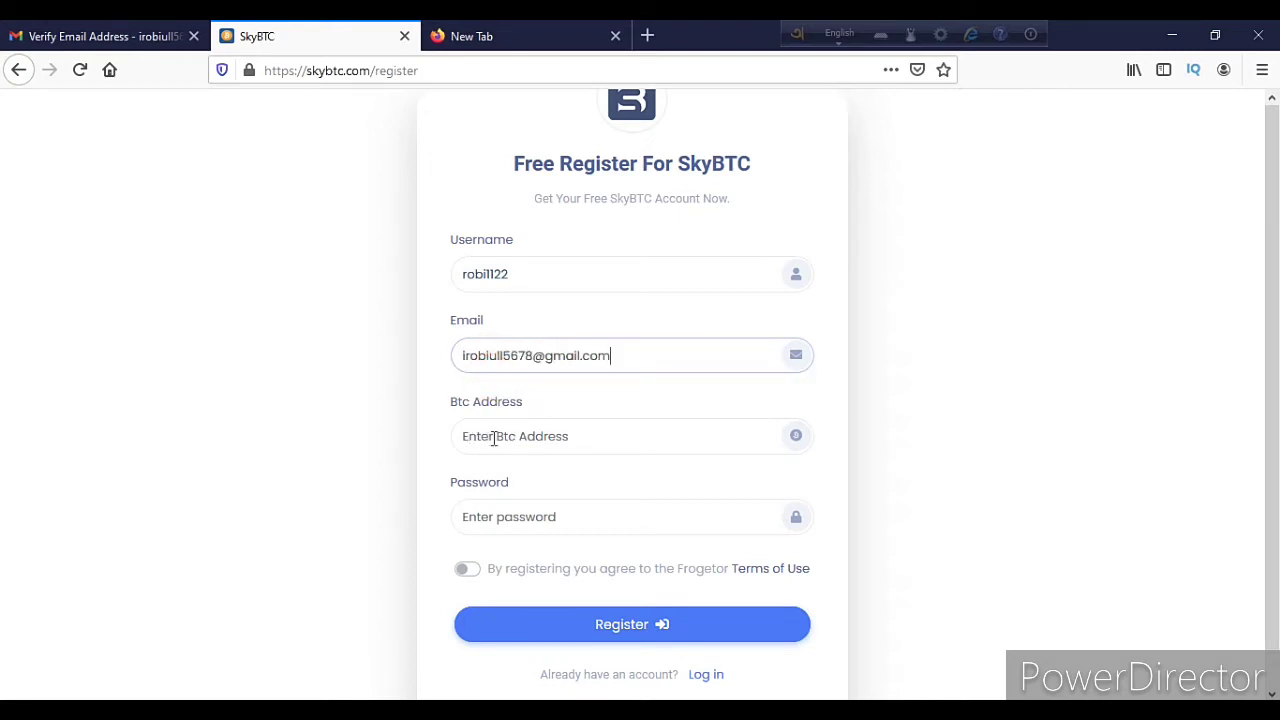
{"action": "left_click", "coordinate": [476, 437]}
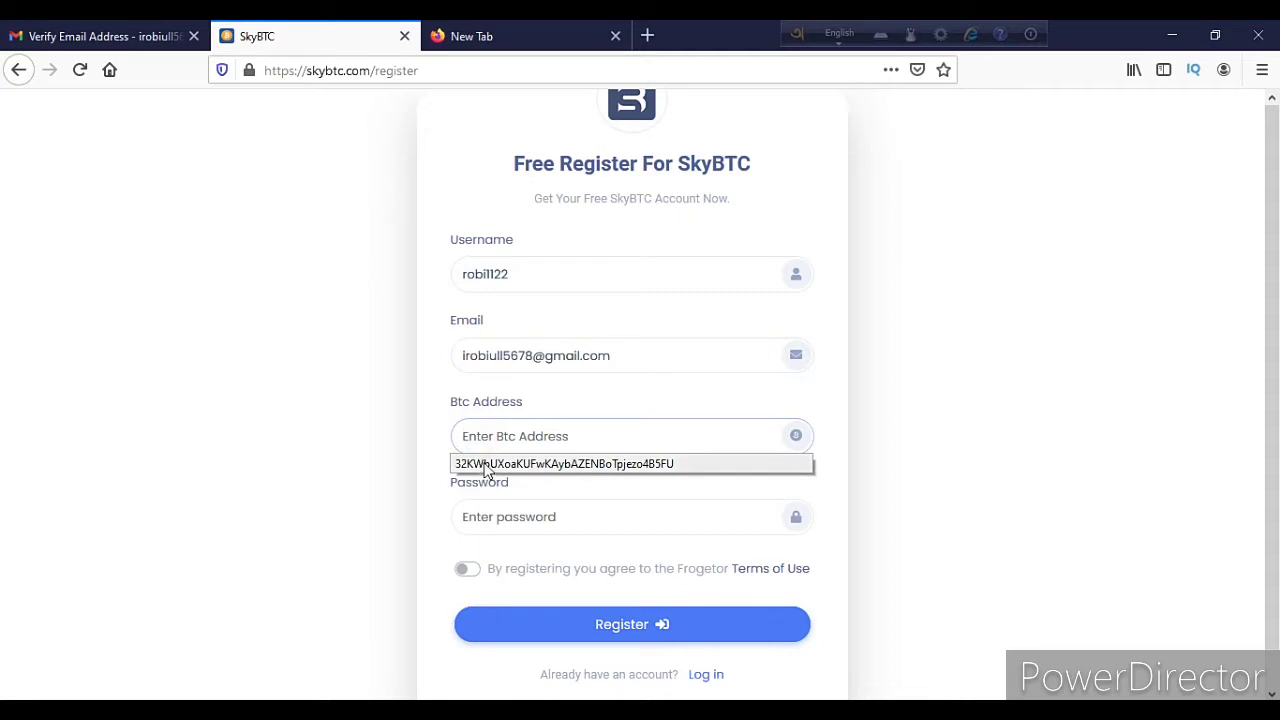
{"action": "left_click", "coordinate": [487, 465]}
Enter the account password, accept the terms of use, and view the verification email in Gmail
{"action": "scroll", "coordinate": [490, 470], "scroll_direction": "down", "scroll_amount": 1}
{"action": "left_click", "coordinate": [500, 477]}
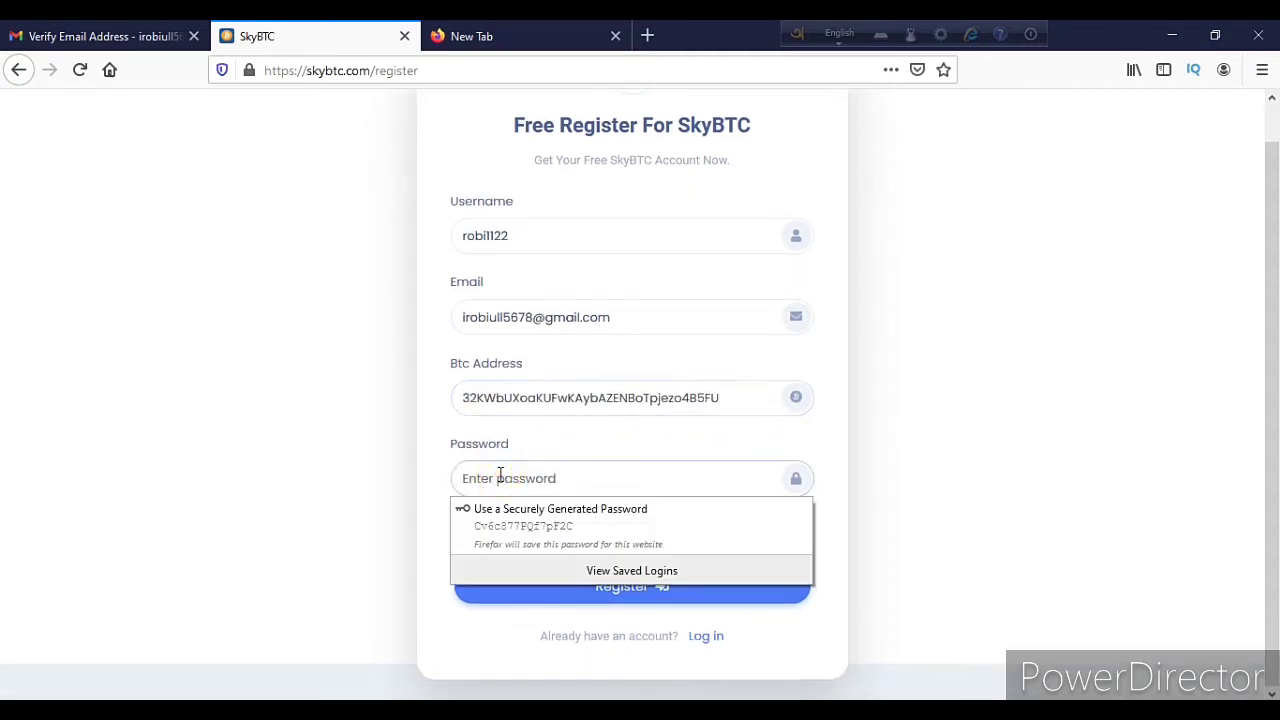
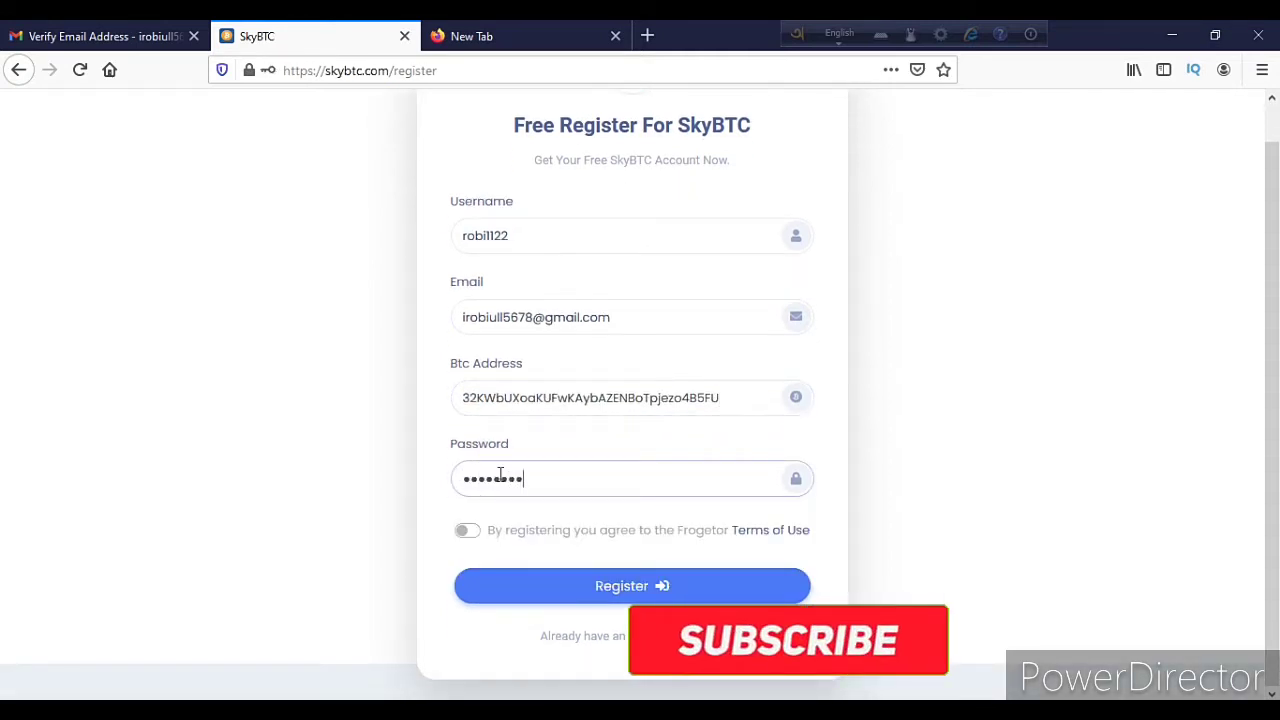
{"action": "left_click", "coordinate": [466, 530]}
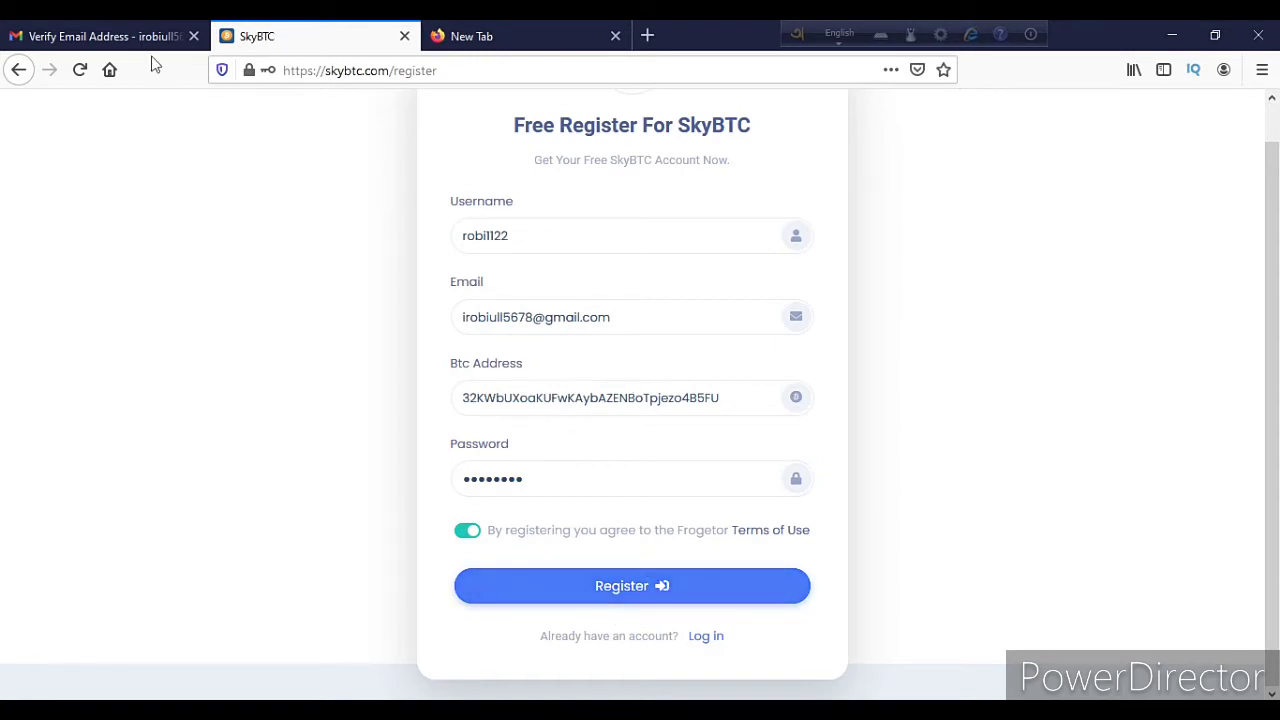
{"action": "left_click", "coordinate": [115, 36]}
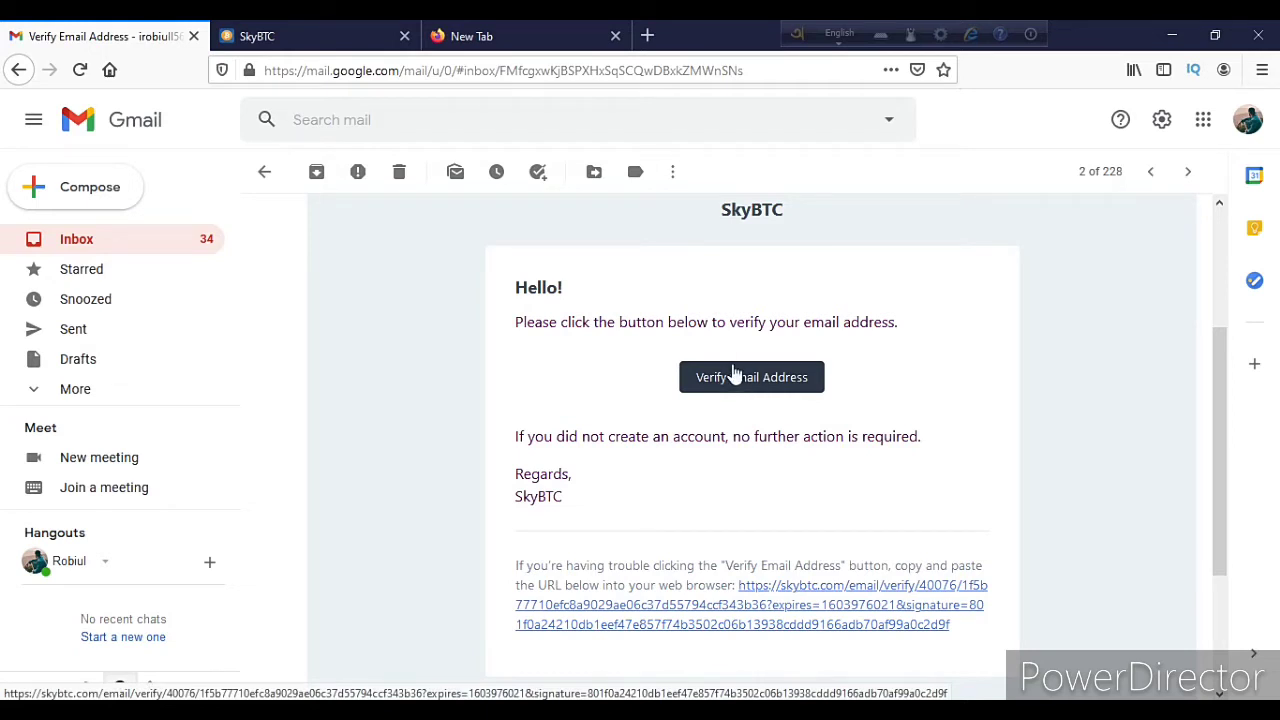
Return to the SkyBTC registration page and go to its Let's Get Started sign-in page
{"action": "left_click", "coordinate": [294, 37]}
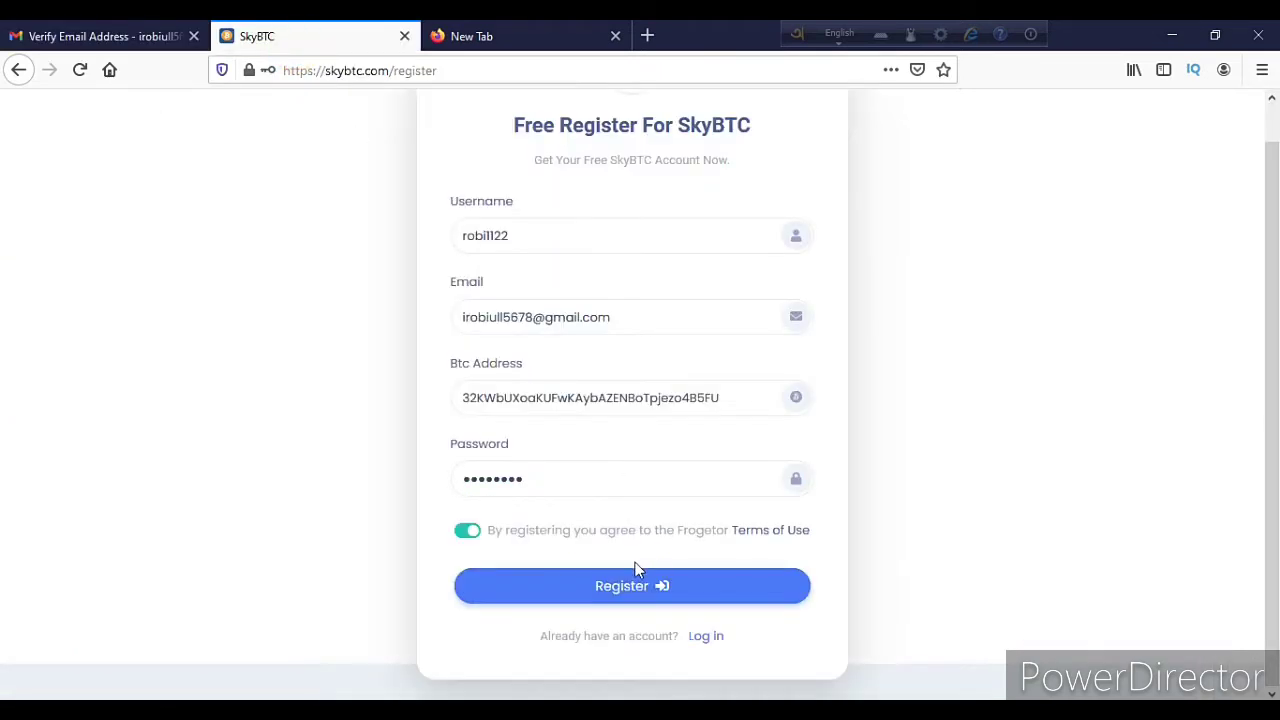
{"action": "left_click", "coordinate": [703, 641]}
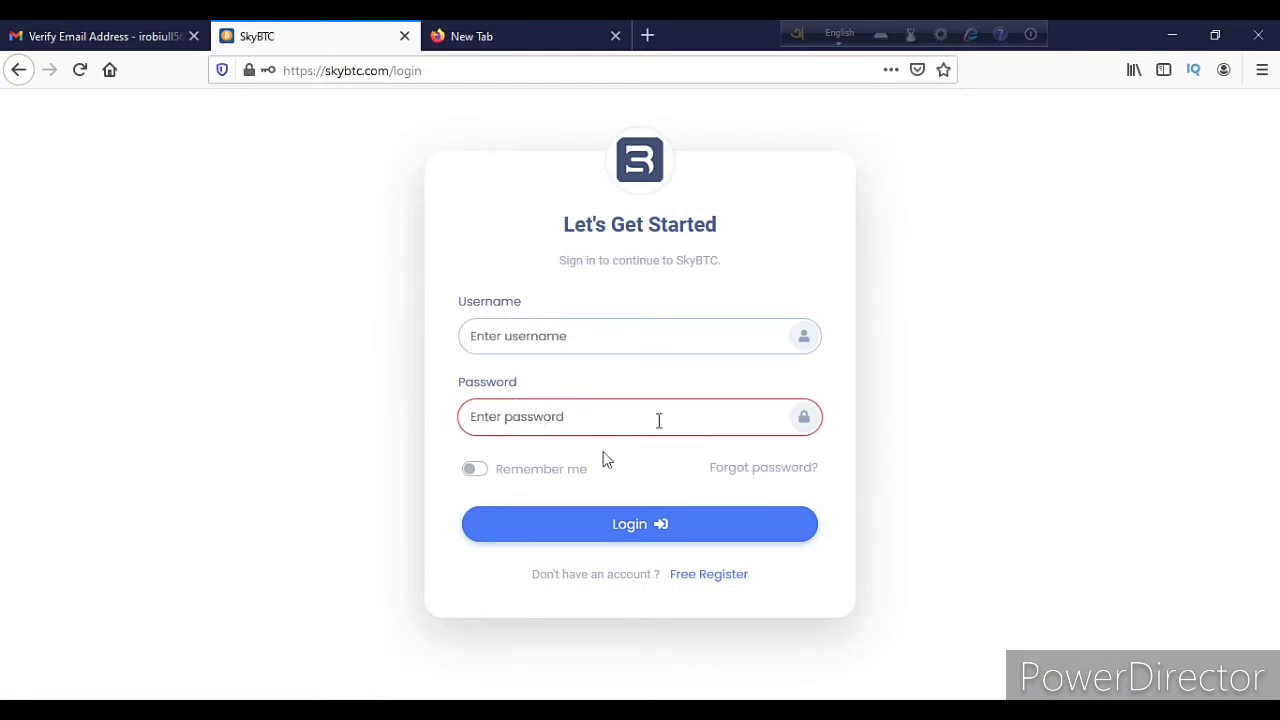
Sign in with the new account, pass the captcha, and review the dashboard showing 0.00000006 BTC
{"action": "left_click", "coordinate": [540, 341]}
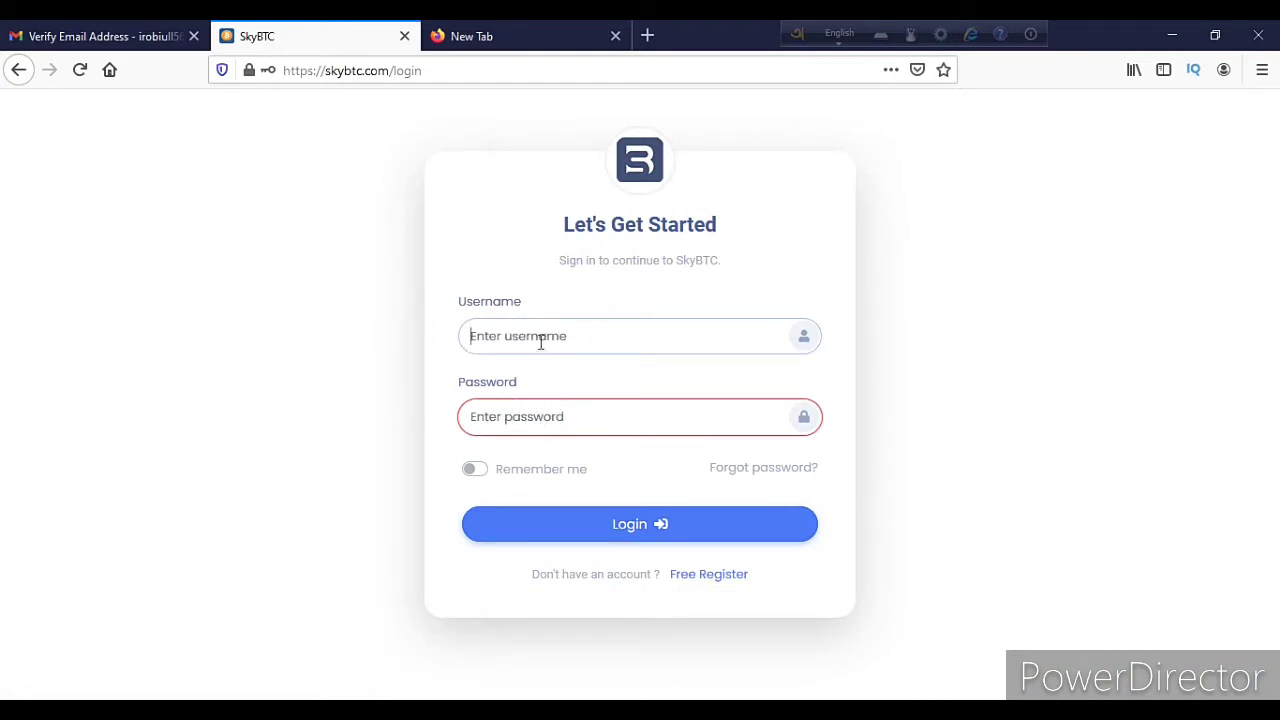
{"action": "left_click", "coordinate": [640, 531]}
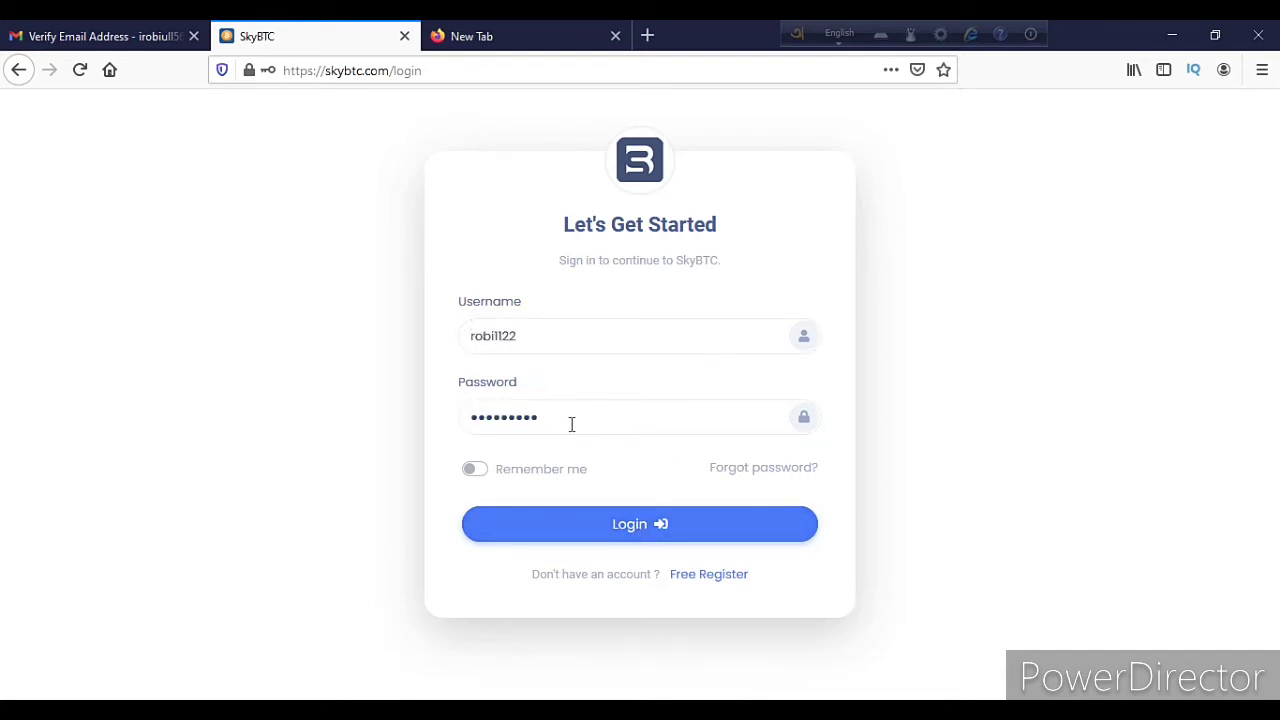
{"action": "left_click", "coordinate": [635, 520]}
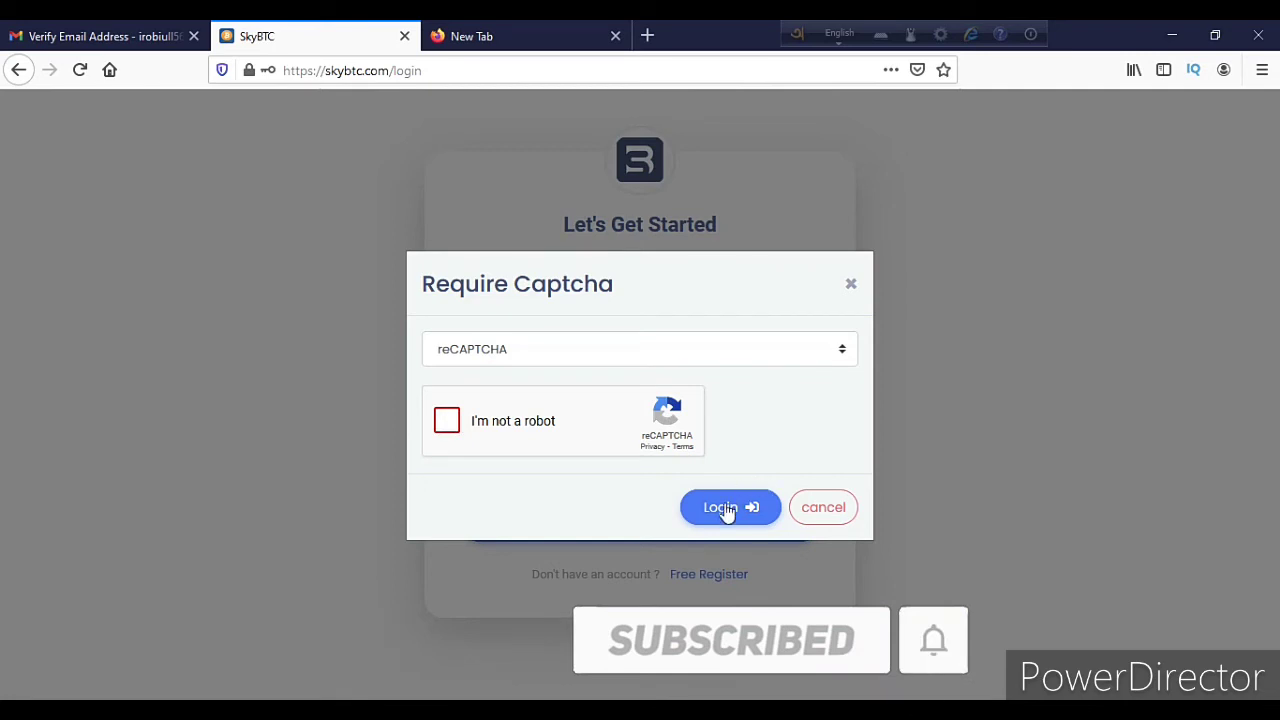
{"action": "left_click", "coordinate": [447, 421]}
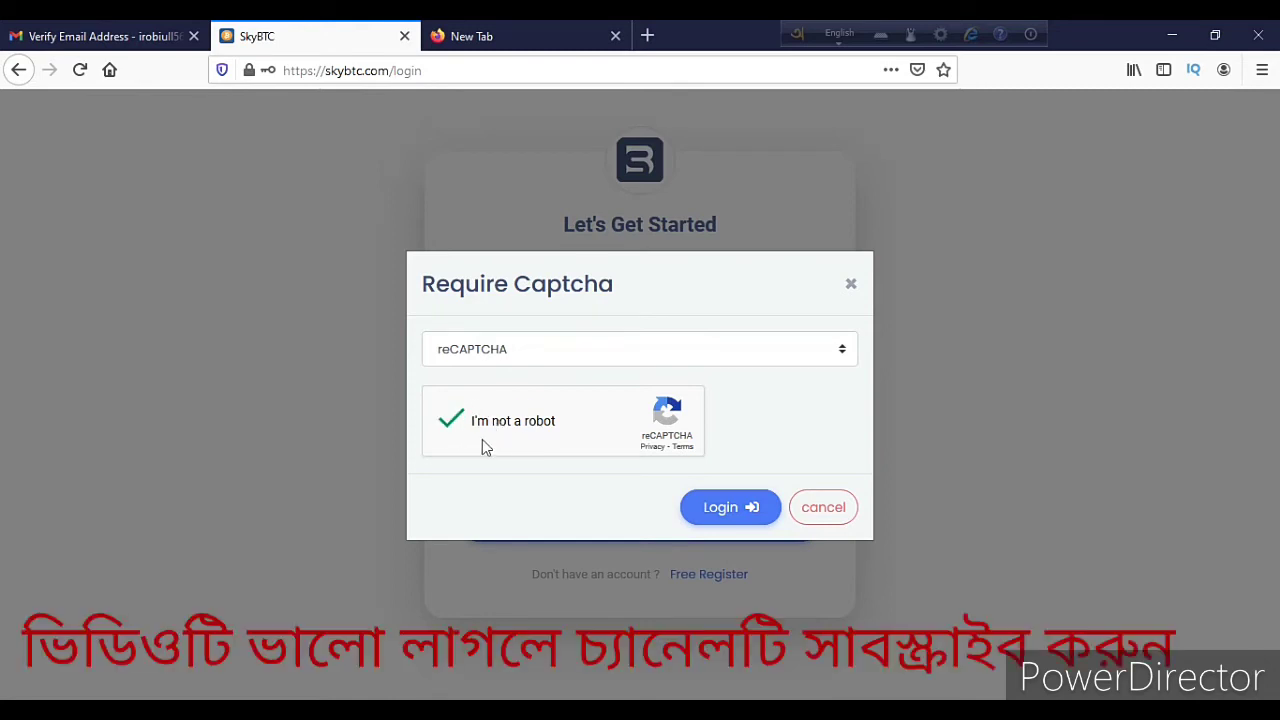
{"action": "left_click", "coordinate": [731, 507]}
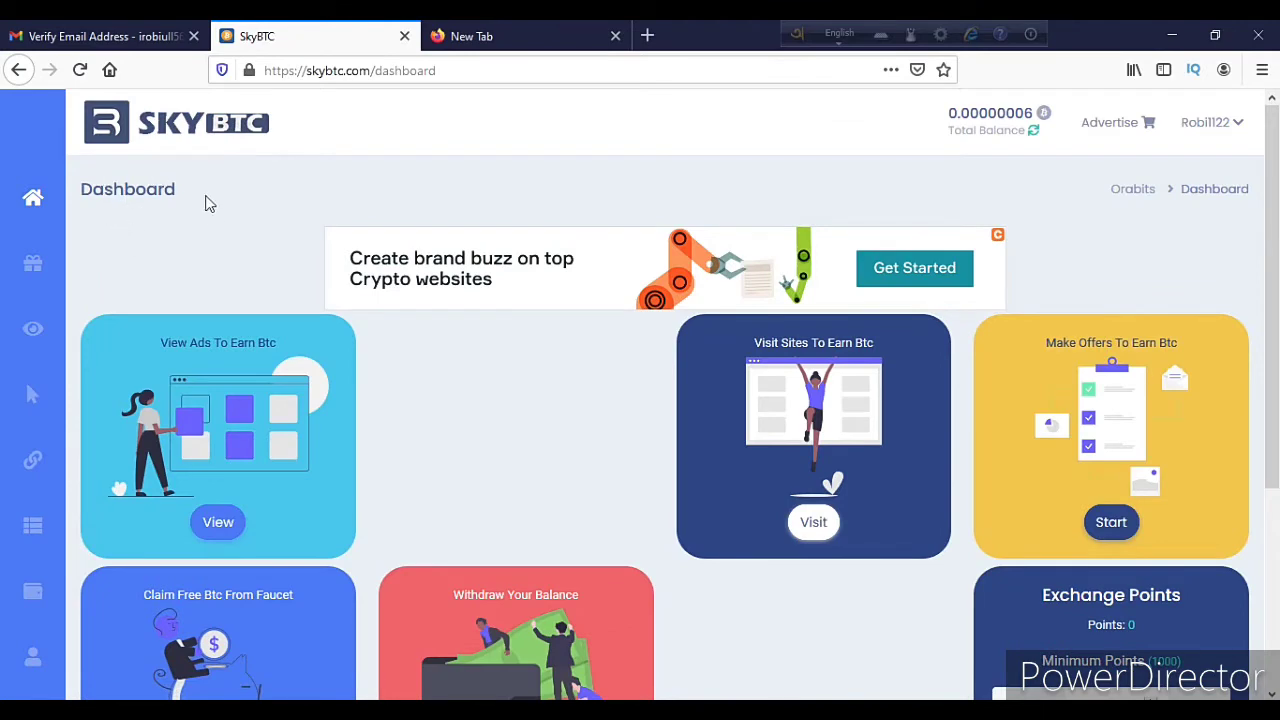
{"action": "scroll", "coordinate": [237, 455], "scroll_direction": "down", "scroll_amount": 2}
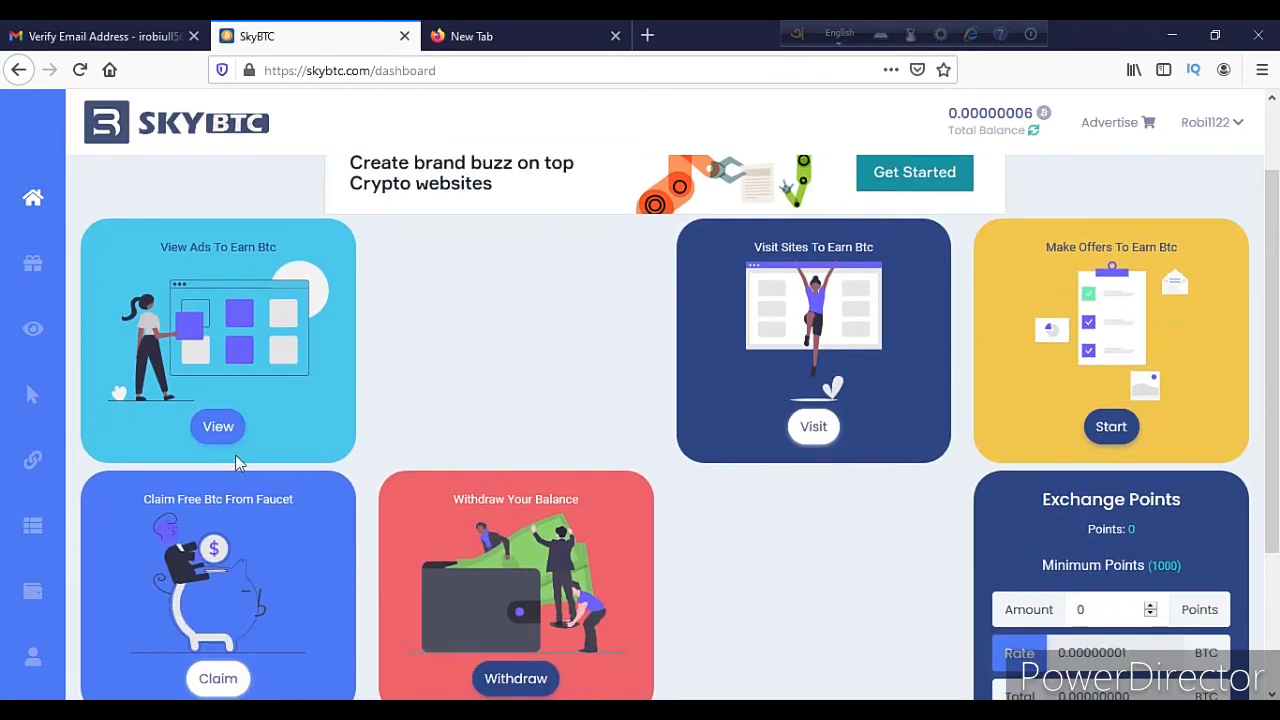
{"action": "scroll", "coordinate": [260, 433], "scroll_direction": "down", "scroll_amount": 2}
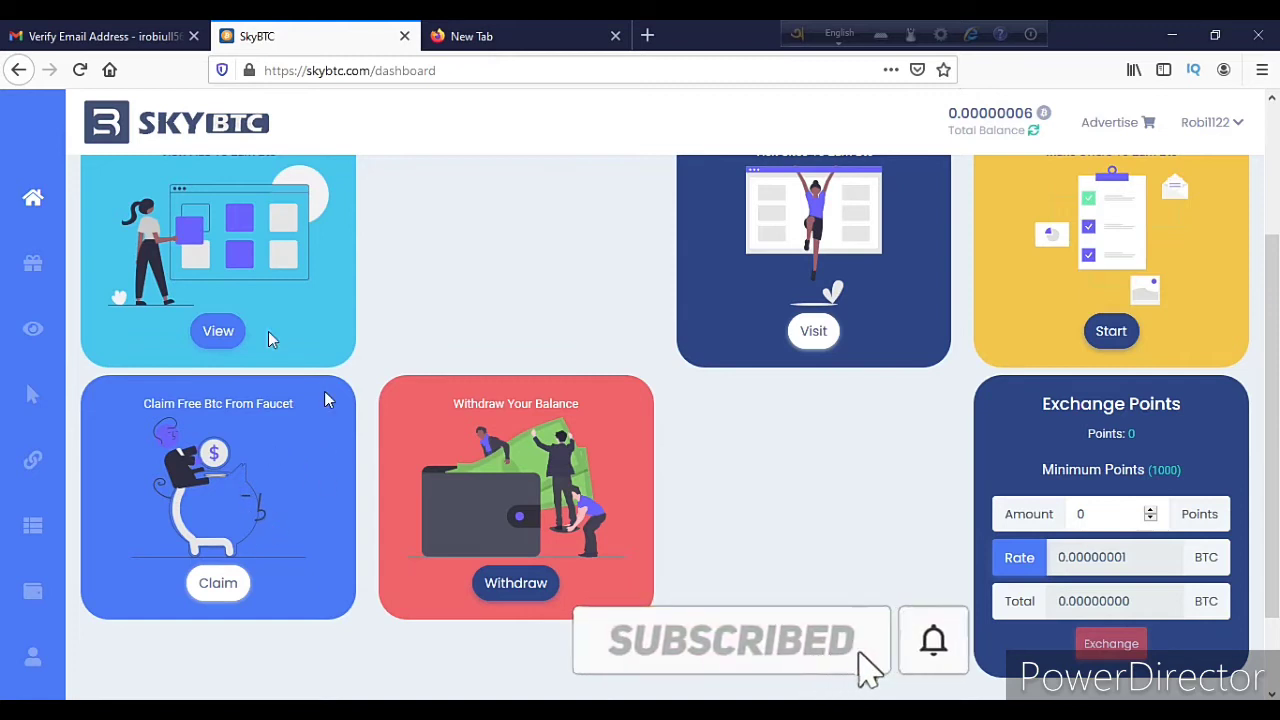
Browse the list of 9 PTC ads and start viewing the EARN 0.002 ad
{"action": "left_click", "coordinate": [36, 338]}
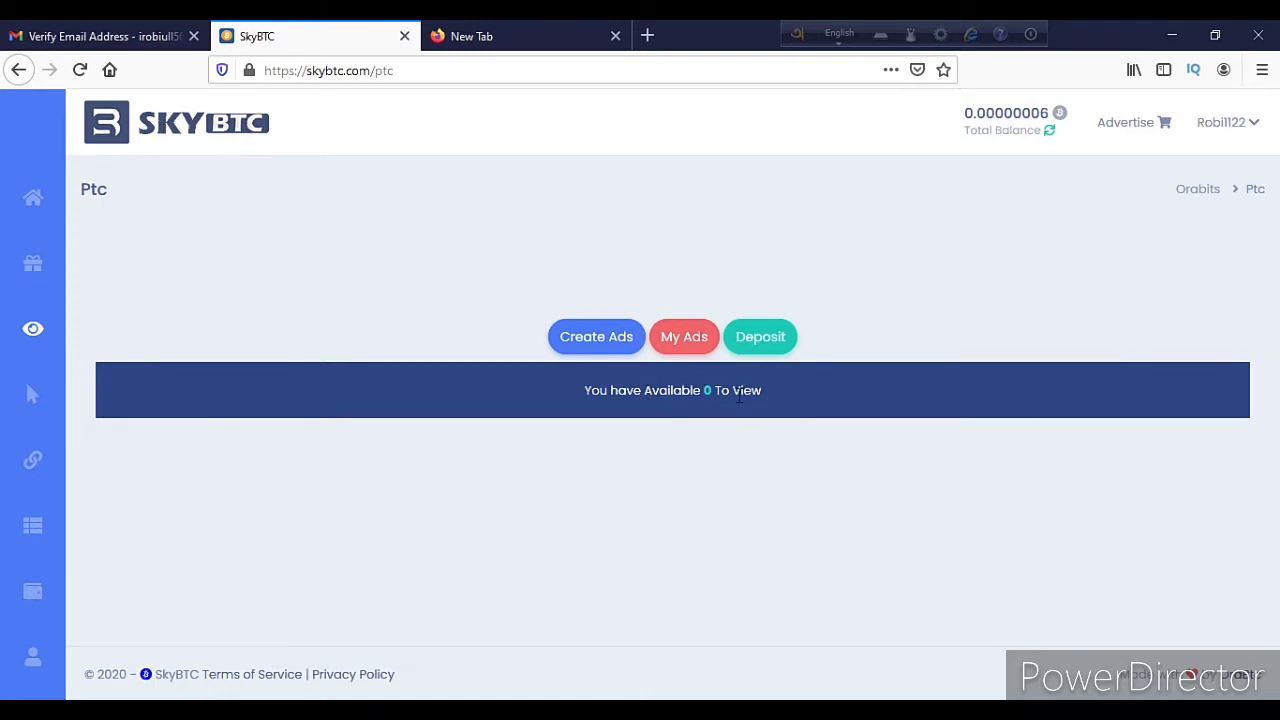
{"action": "scroll", "coordinate": [250, 485], "scroll_direction": "down", "scroll_amount": 2}
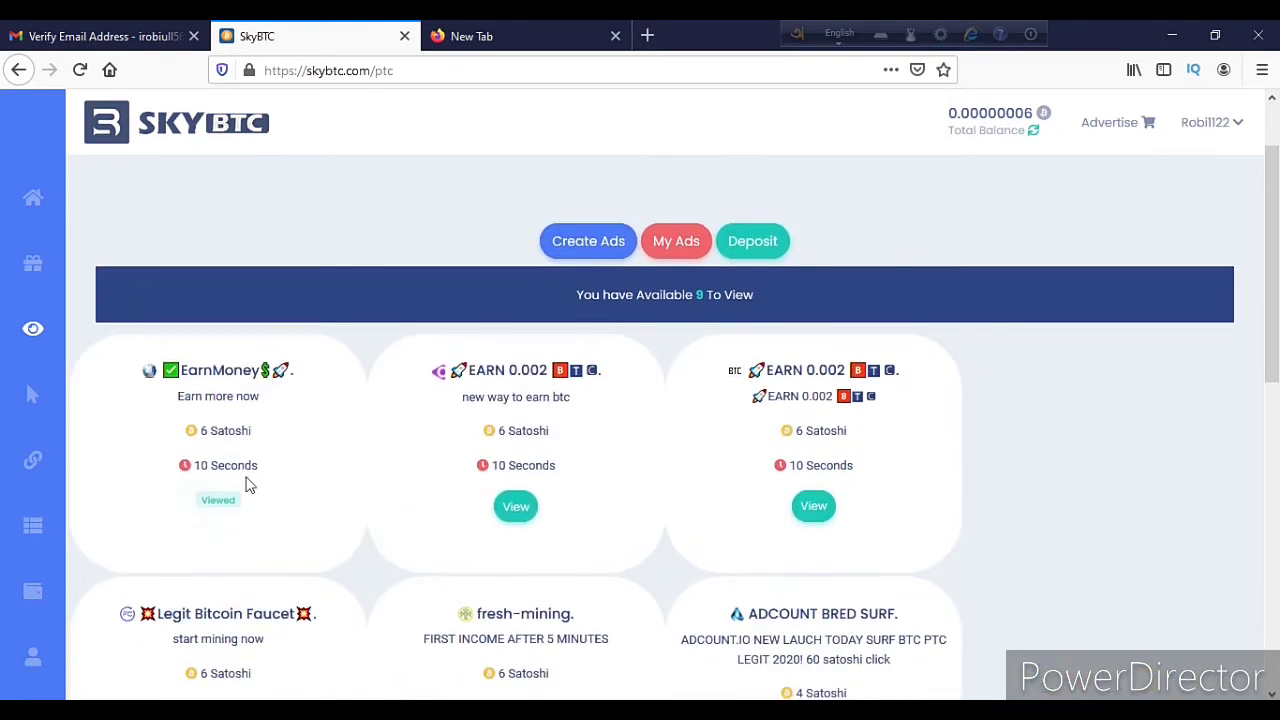
{"action": "scroll", "coordinate": [280, 320], "scroll_direction": "down", "scroll_amount": 4}
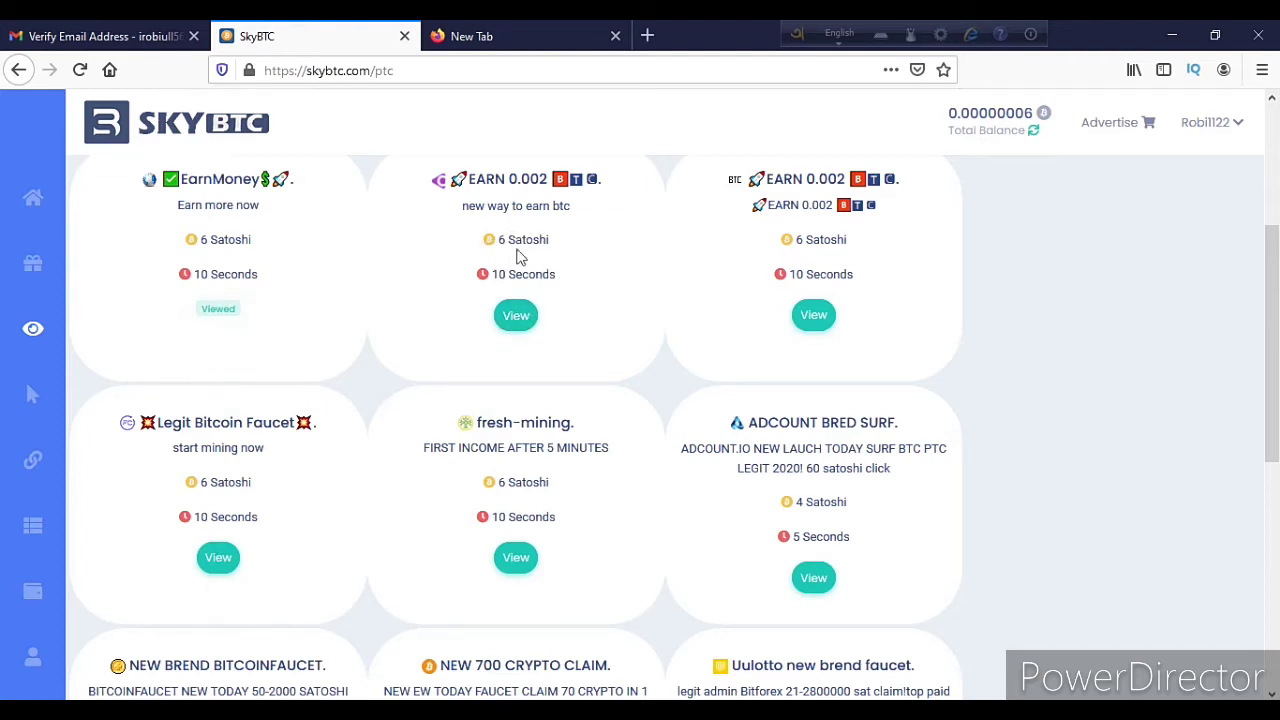
{"action": "left_click", "coordinate": [515, 318]}
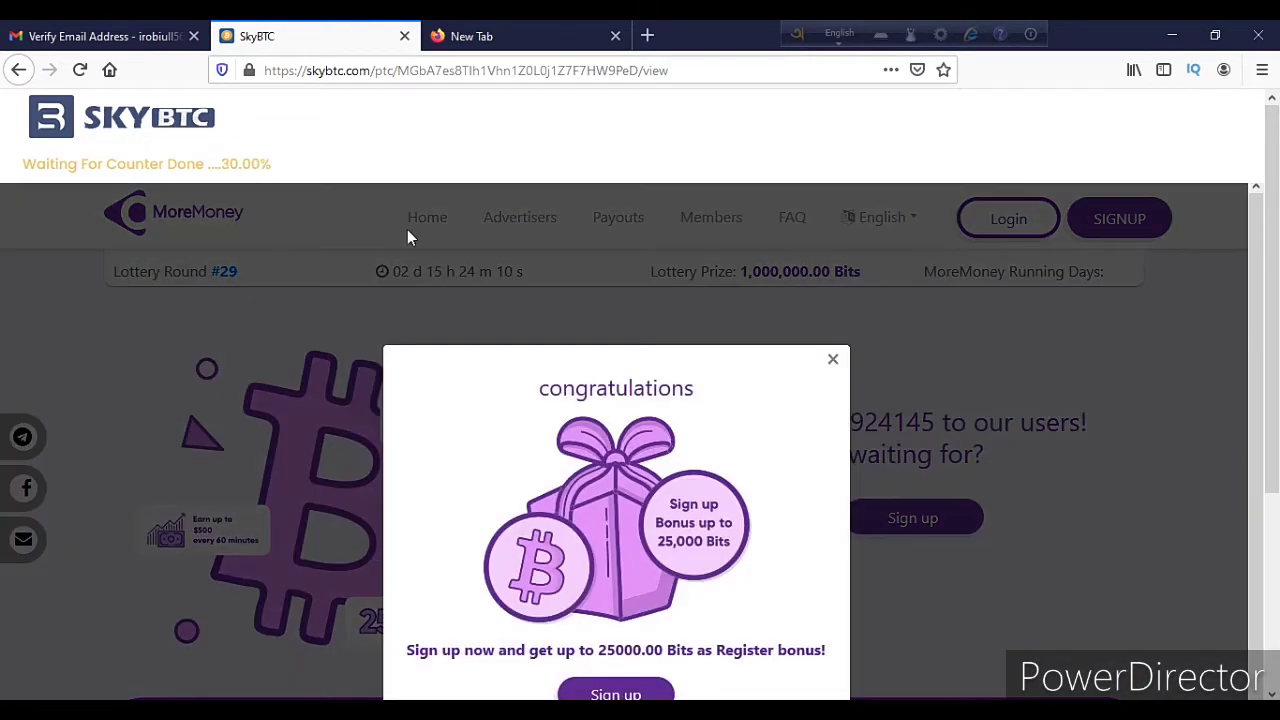
Dismiss the advertiser's popup and pass the captcha to collect the EARN 0.002 ad reward
{"action": "left_click", "coordinate": [839, 362]}
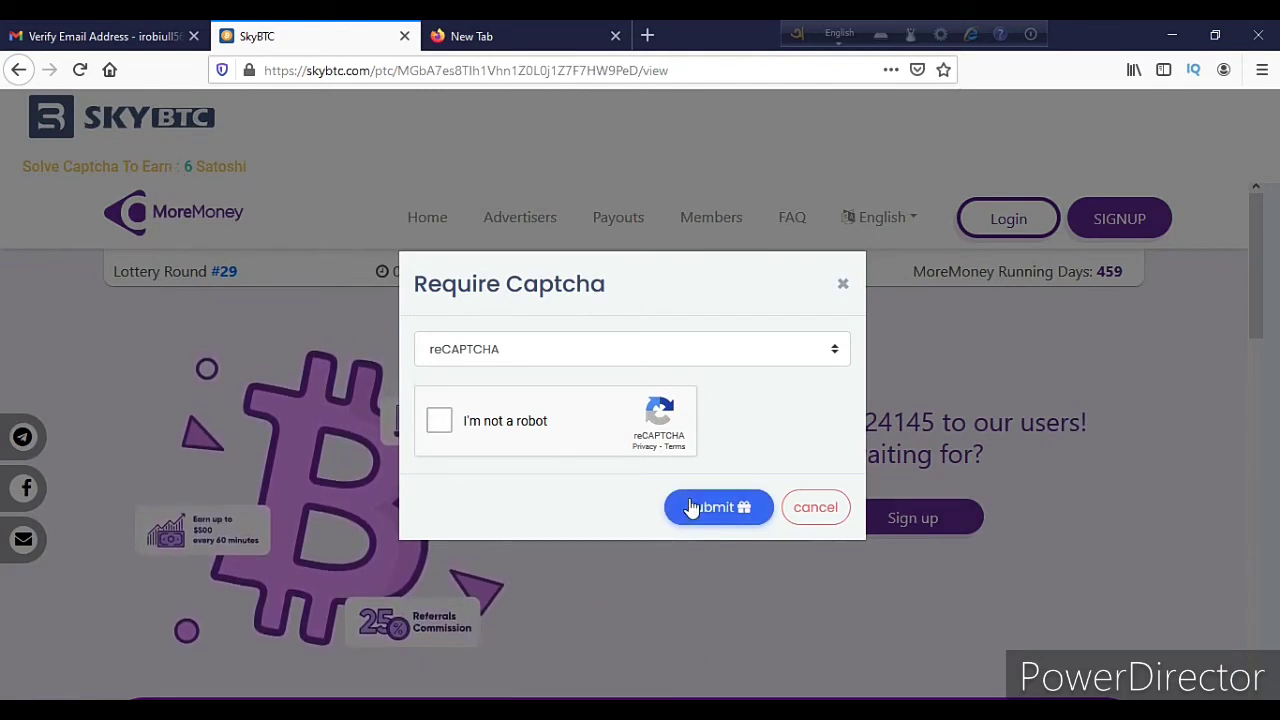
{"action": "left_click", "coordinate": [439, 420]}
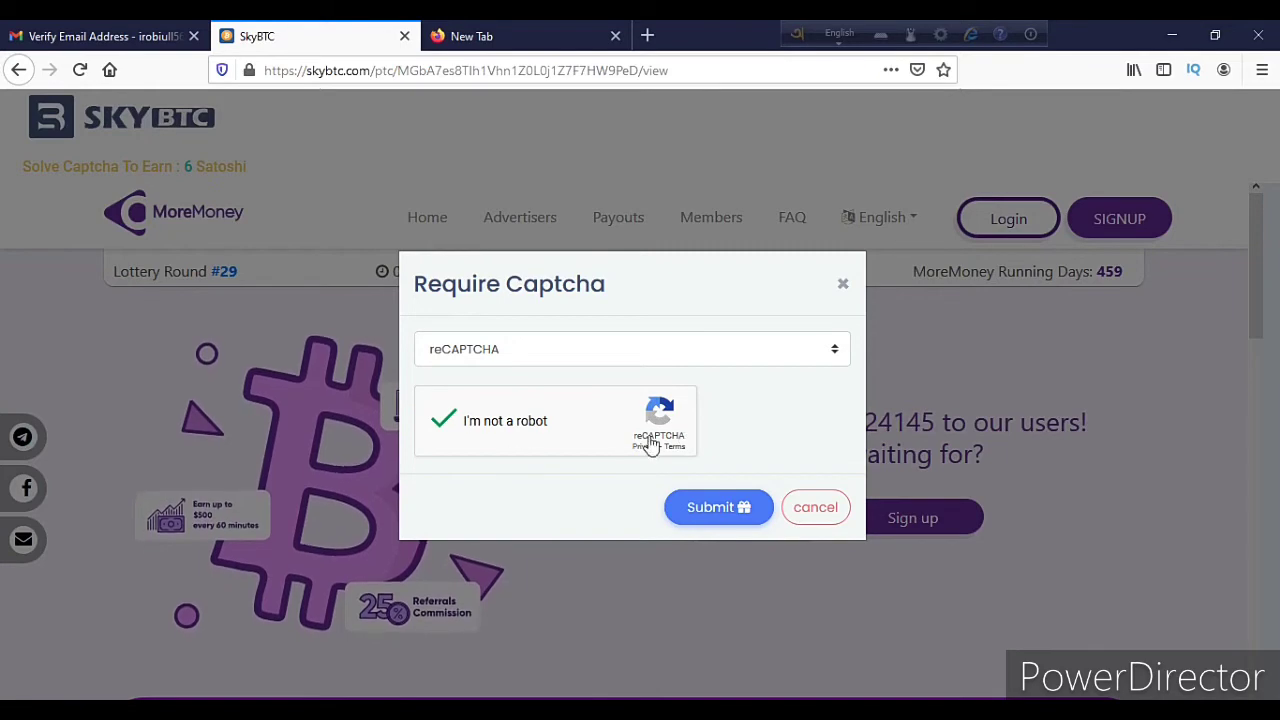
{"action": "left_click", "coordinate": [706, 508]}
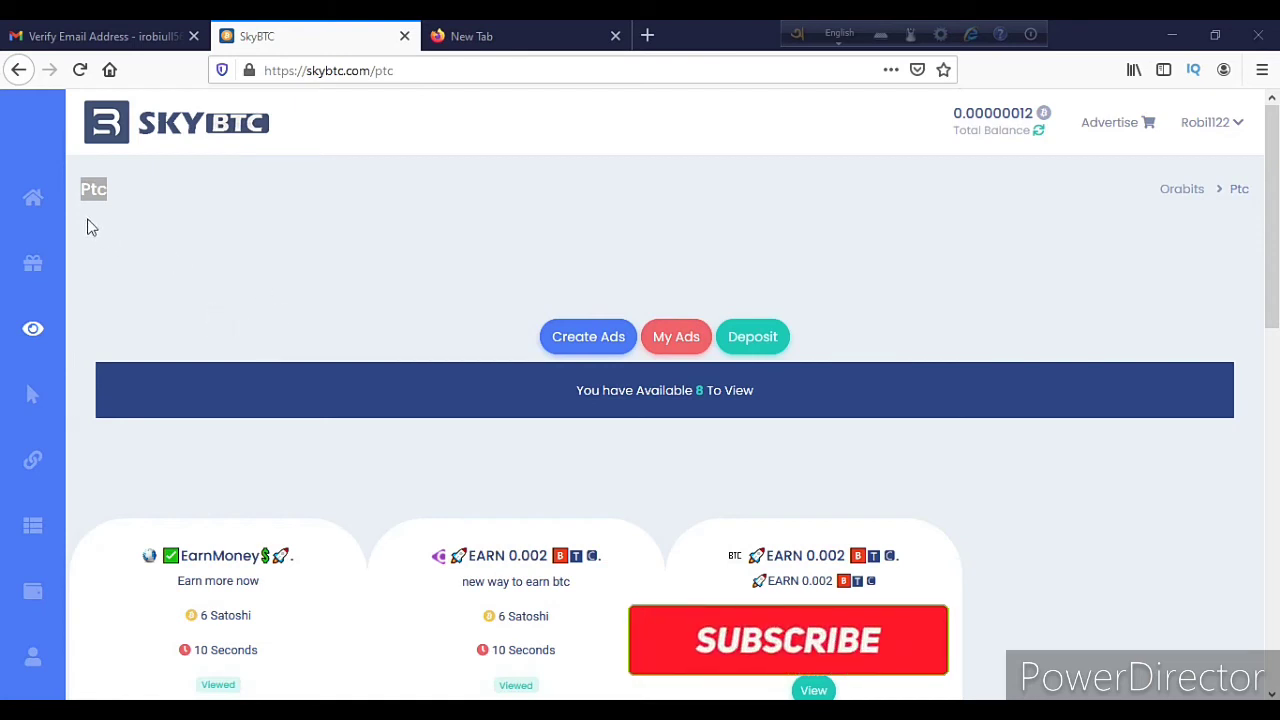
Return to the dashboard and scroll to reach the Faucet offering 5–10 satoshi every 10 minutes
{"action": "left_click", "coordinate": [37, 205]}
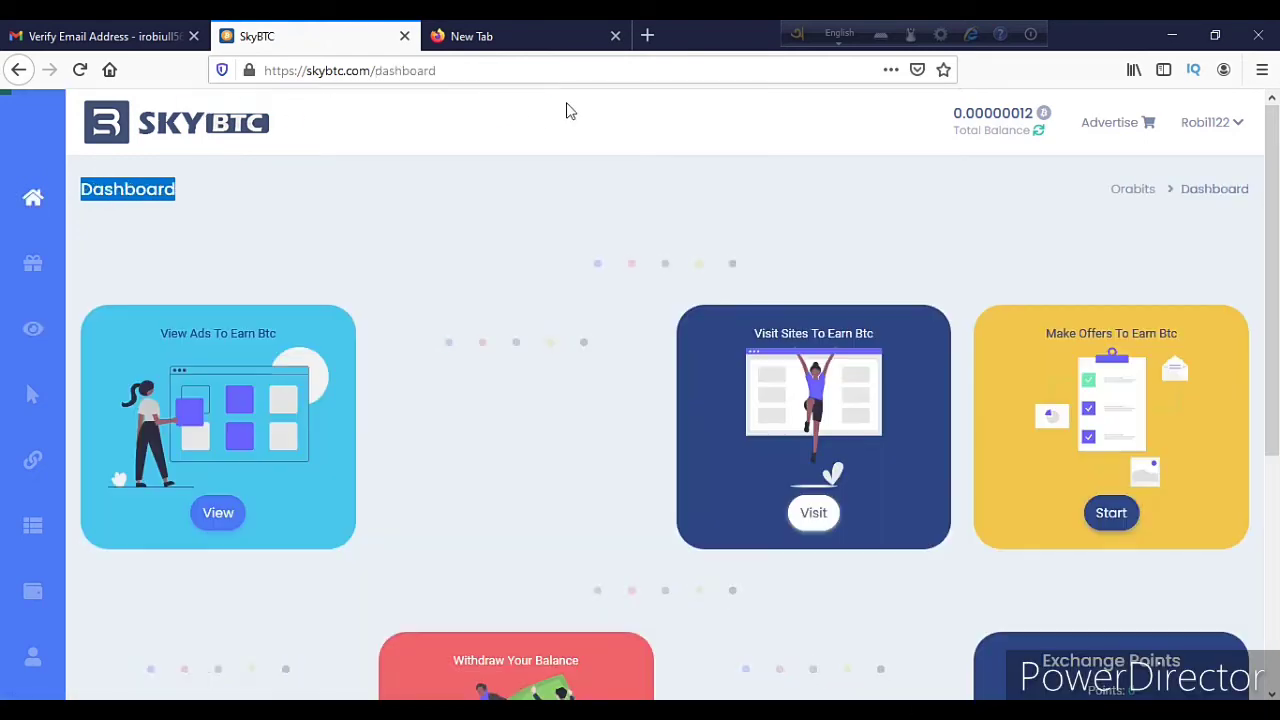
{"action": "scroll", "coordinate": [268, 398], "scroll_direction": "down", "scroll_amount": 3}
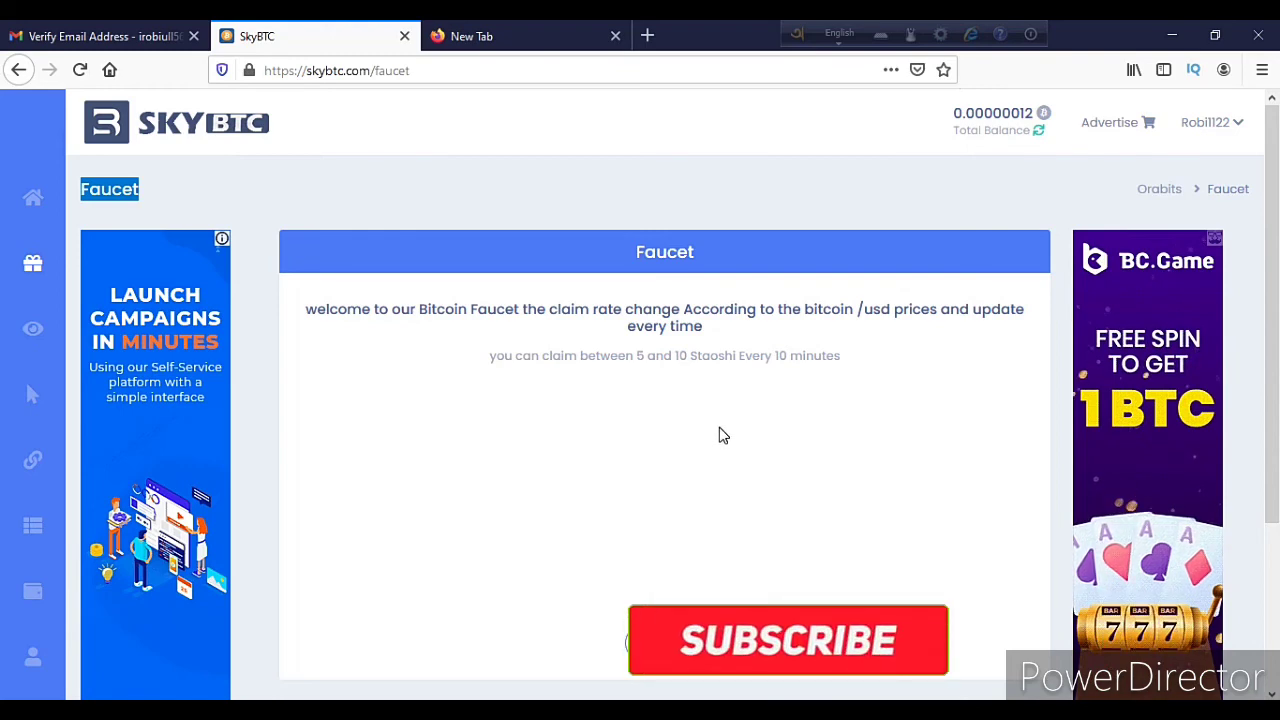
Claim the faucet reward through the captcha, raising the balance to 0.00000018 BTC
{"action": "scroll", "coordinate": [723, 446], "scroll_direction": "down", "scroll_amount": 2}
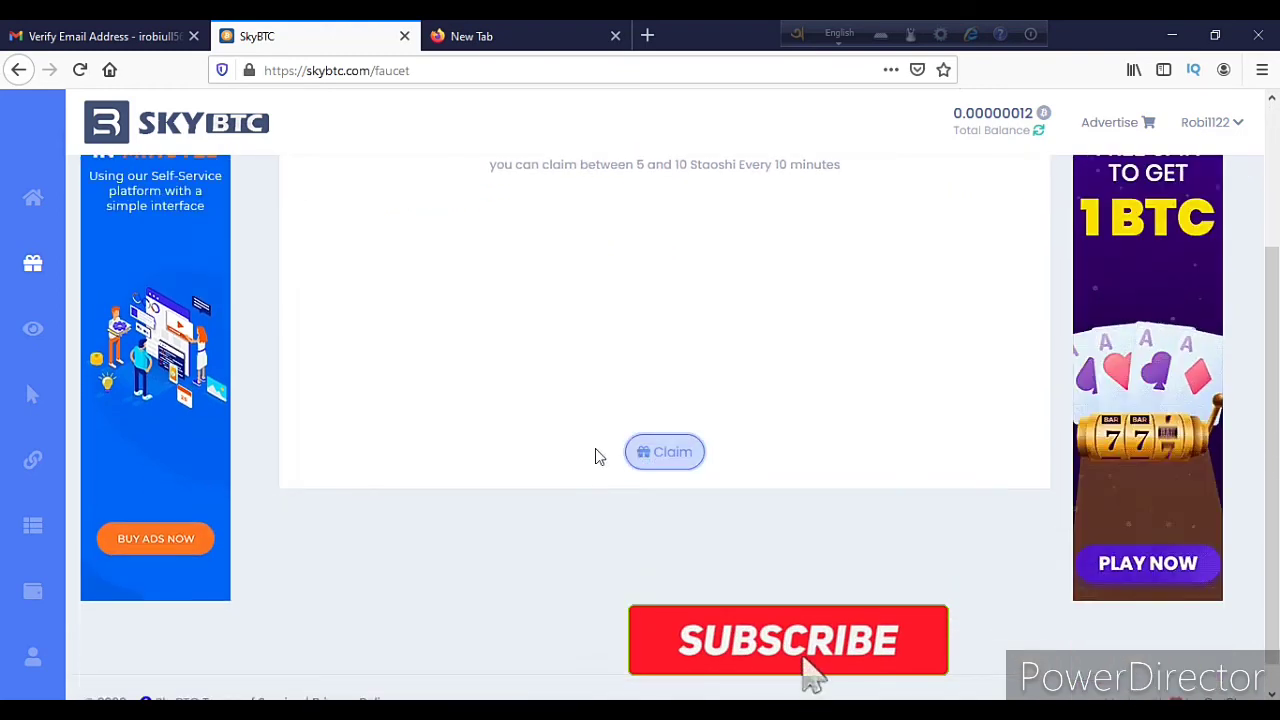
{"action": "left_click", "coordinate": [650, 460]}
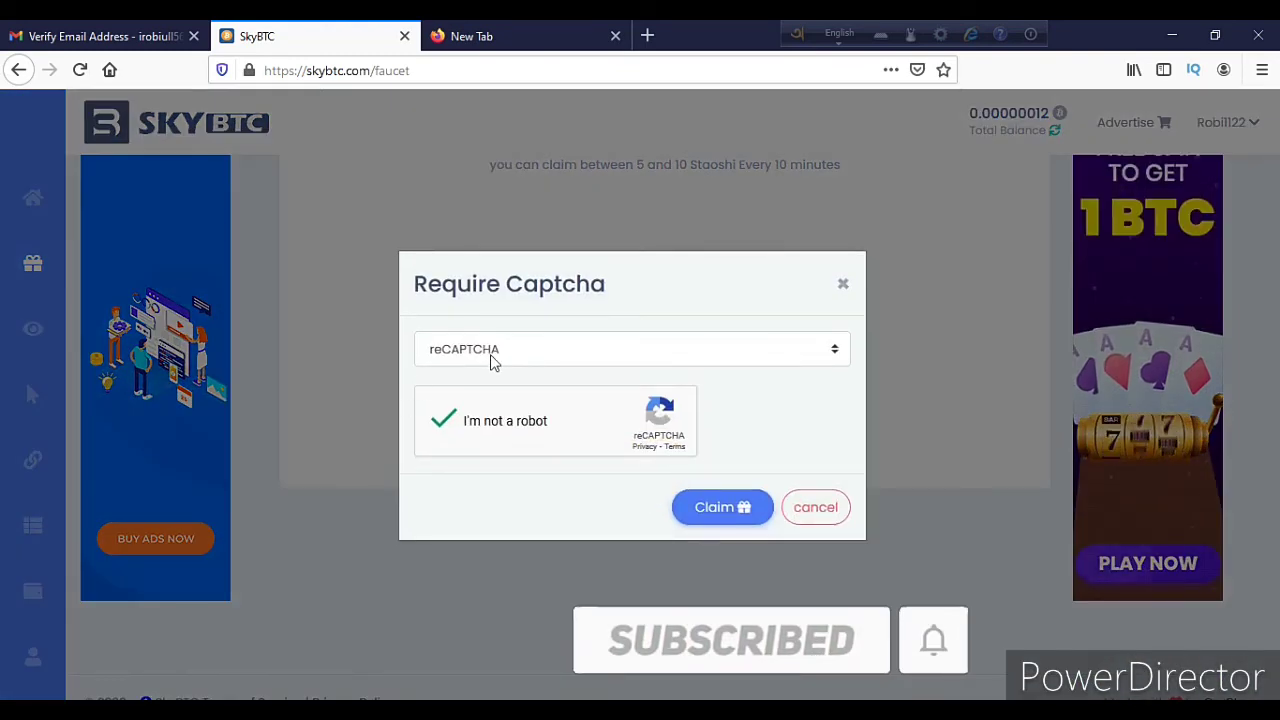
{"action": "left_click", "coordinate": [728, 508]}
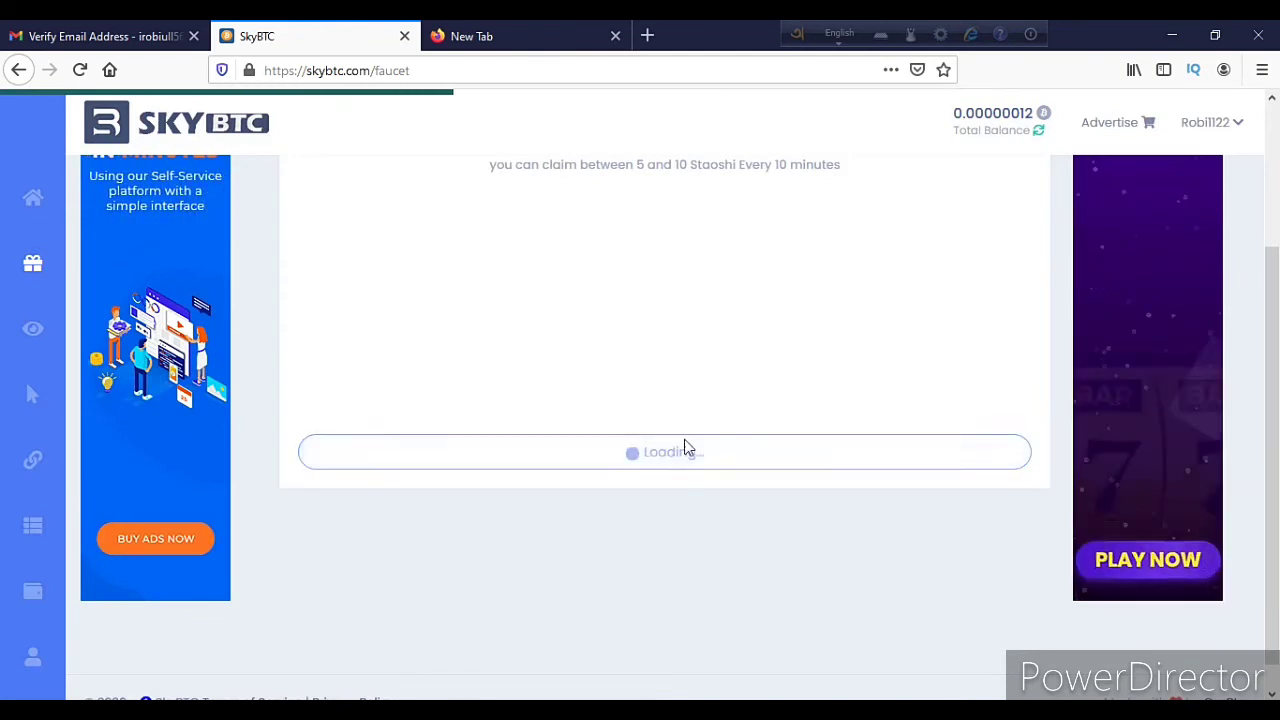
{"action": "scroll", "coordinate": [673, 396], "scroll_direction": "up", "scroll_amount": 4}
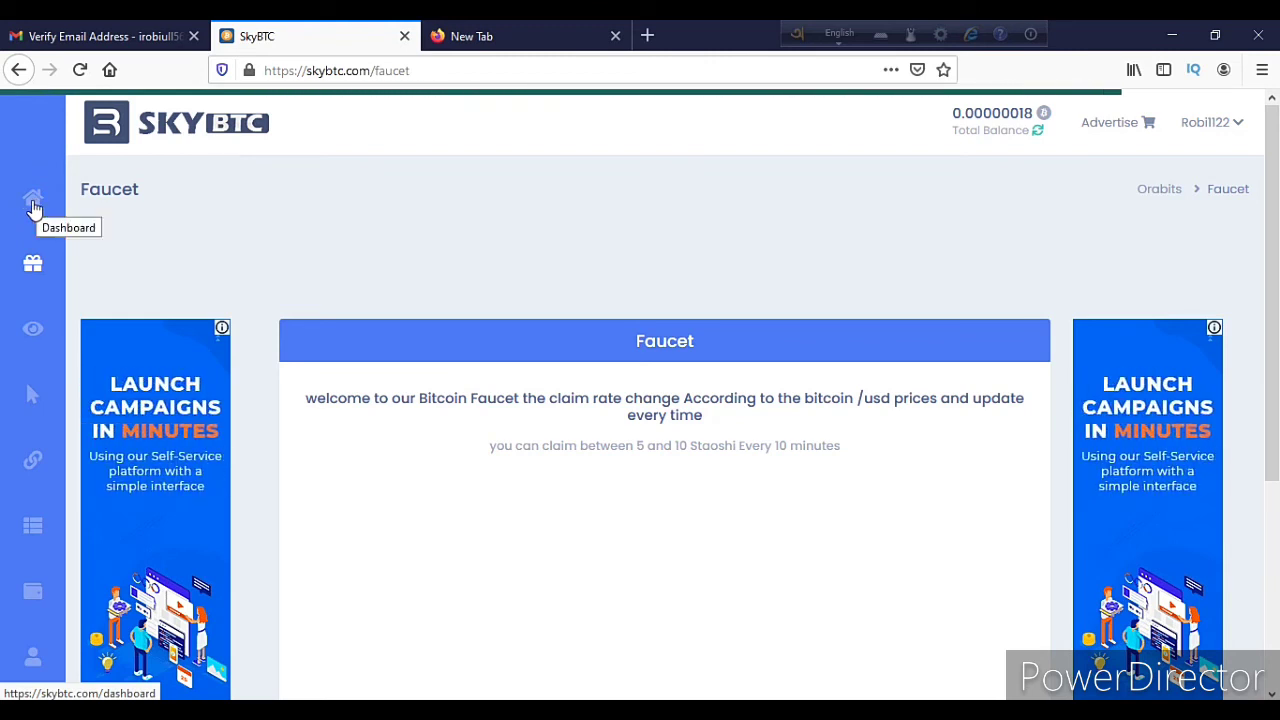
Go from the dashboard's Withdraw Your Balance card to the Wallet page showing 0.00000018 BTC
{"action": "left_click", "coordinate": [33, 204]}
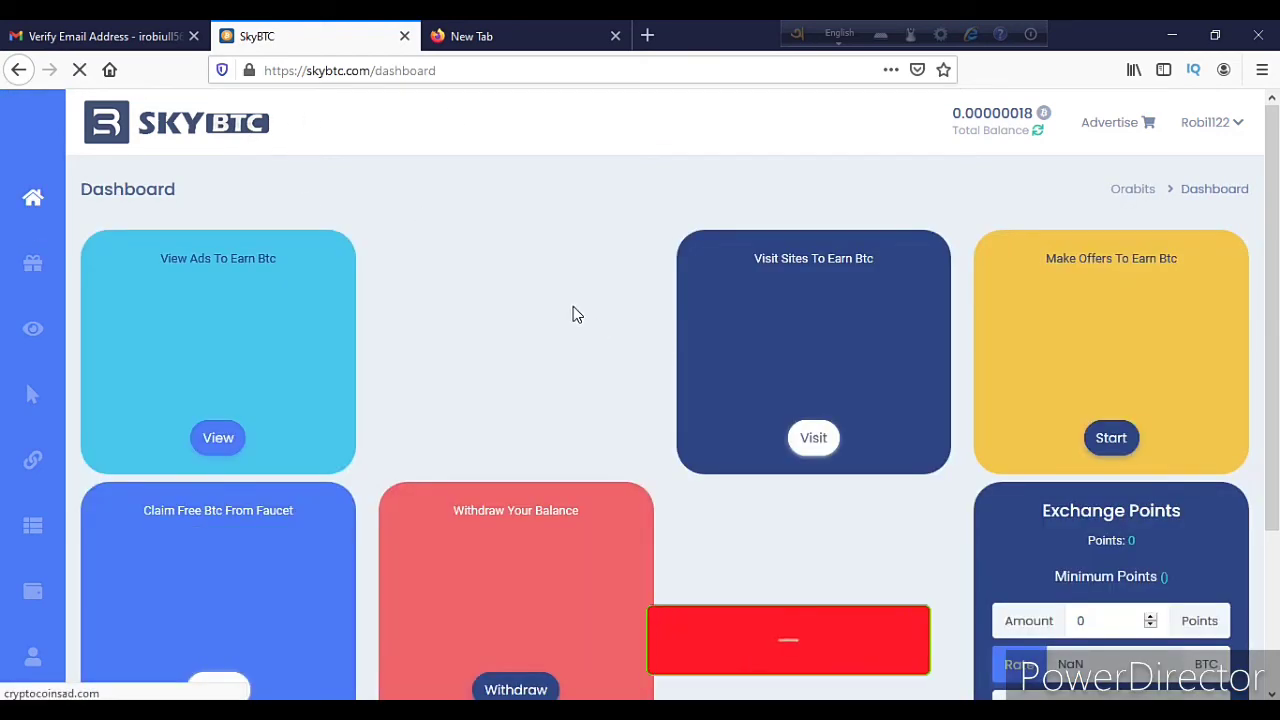
{"action": "scroll", "coordinate": [572, 310], "scroll_direction": "down", "scroll_amount": 4}
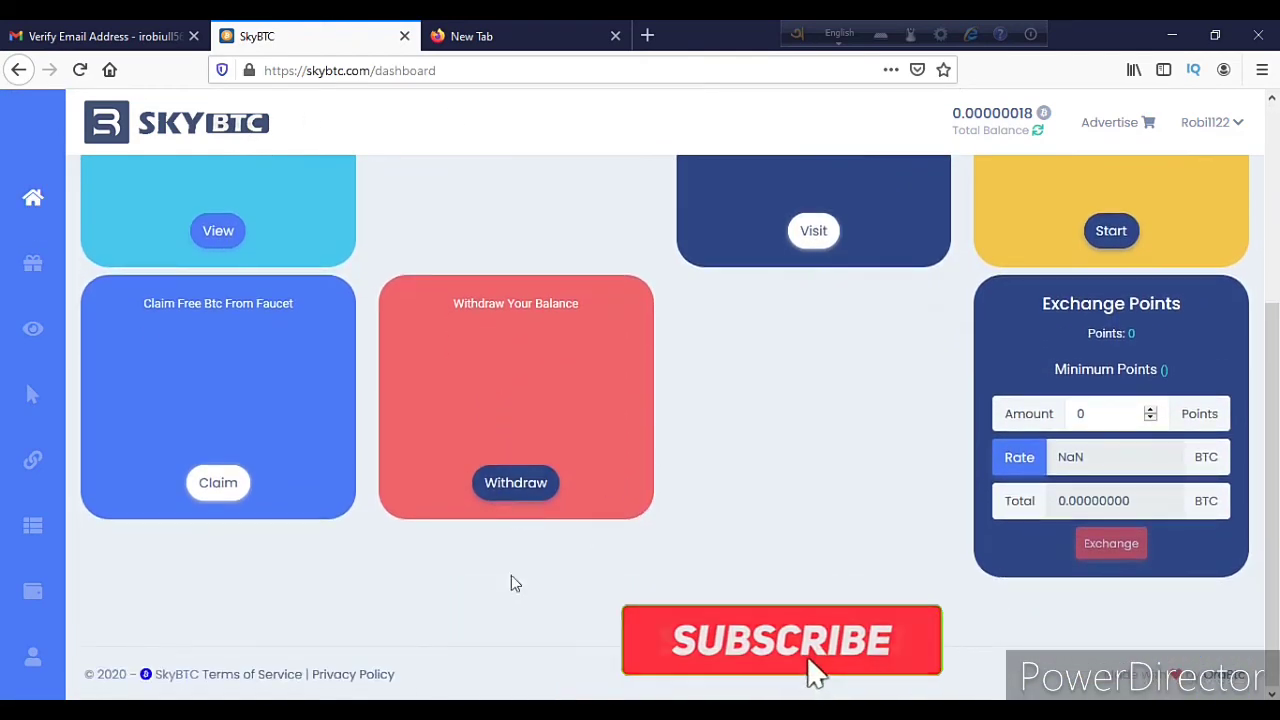
{"action": "left_click", "coordinate": [517, 483]}
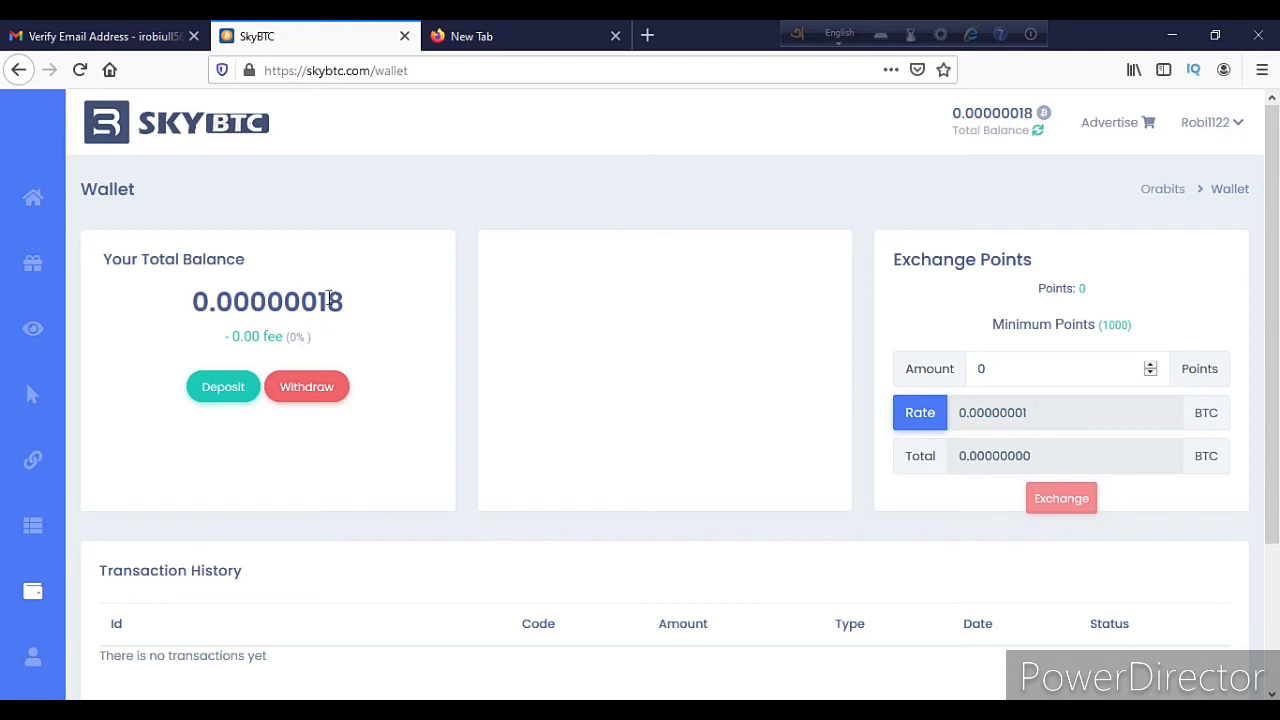
Open the withdraw form with its Amount set to the 250-satoshi minimum
{"action": "left_click", "coordinate": [307, 388]}
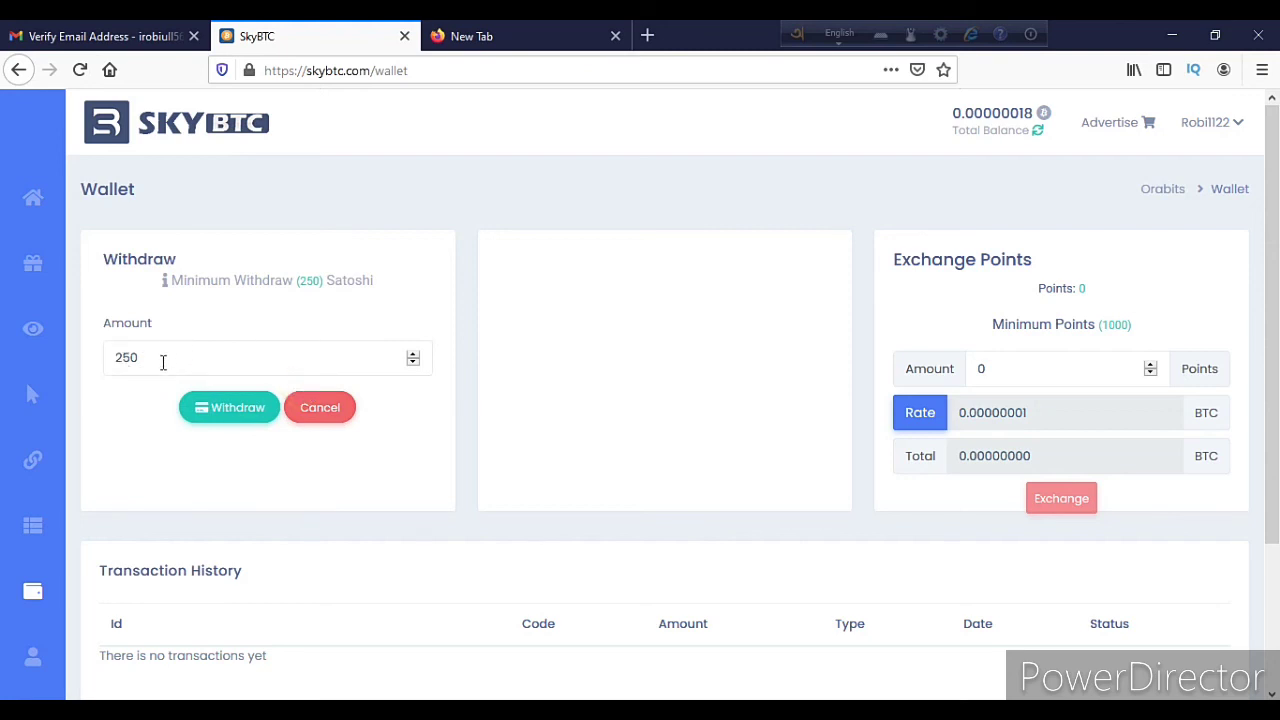
{"action": "scroll", "coordinate": [476, 417], "scroll_direction": "down", "scroll_amount": 3}
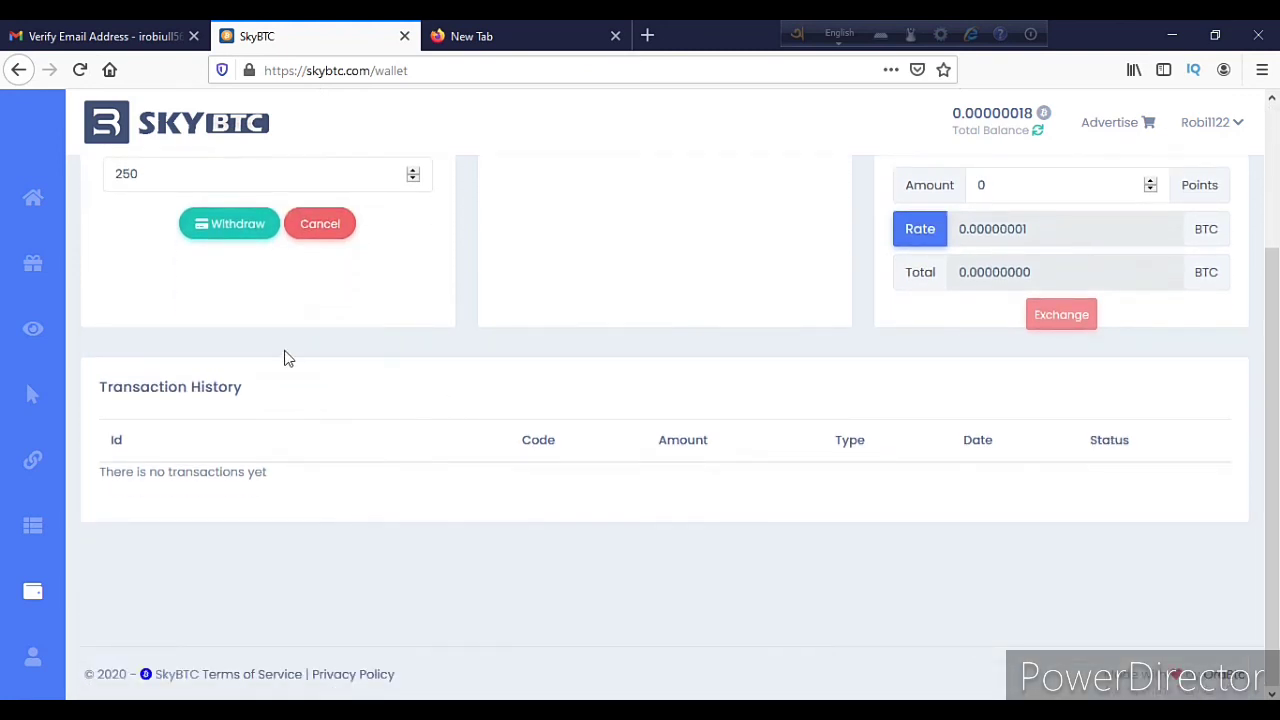
{"action": "scroll", "coordinate": [488, 360], "scroll_direction": "up", "scroll_amount": 3}
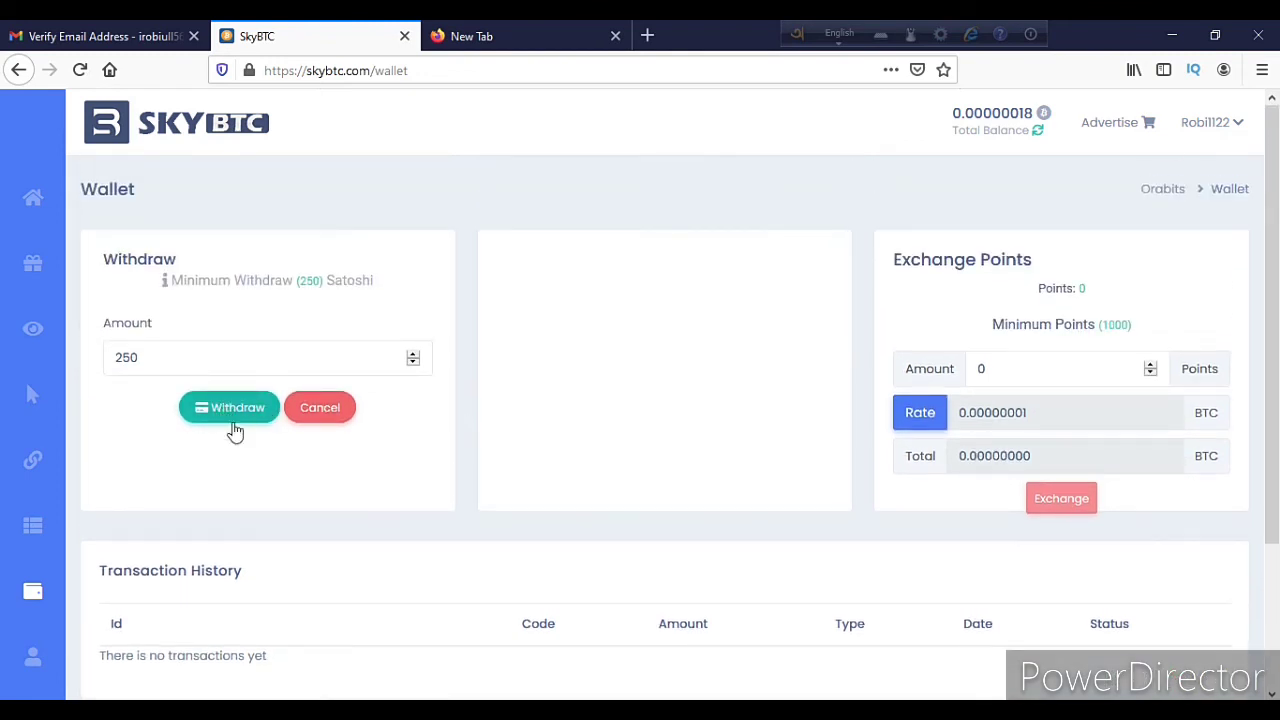